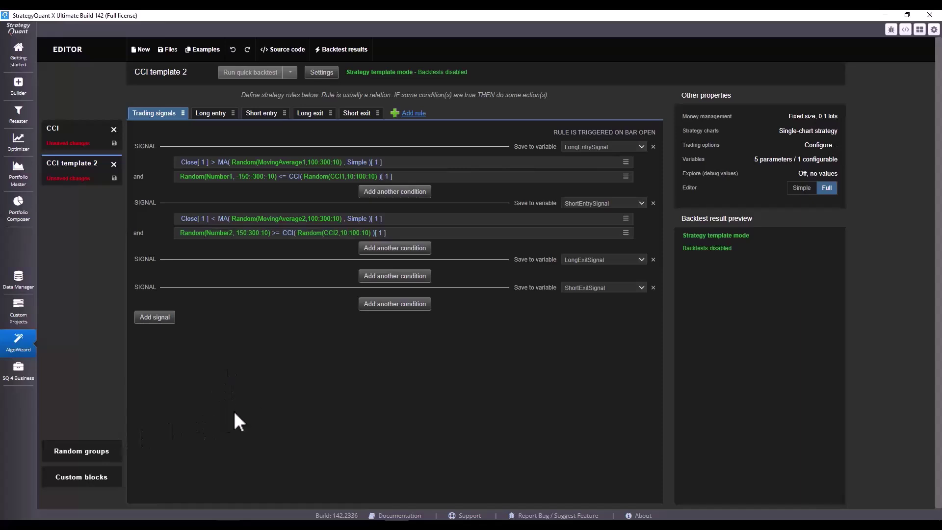
- Open the random groups manager and cancel a new group without adding it
click(93, 458)
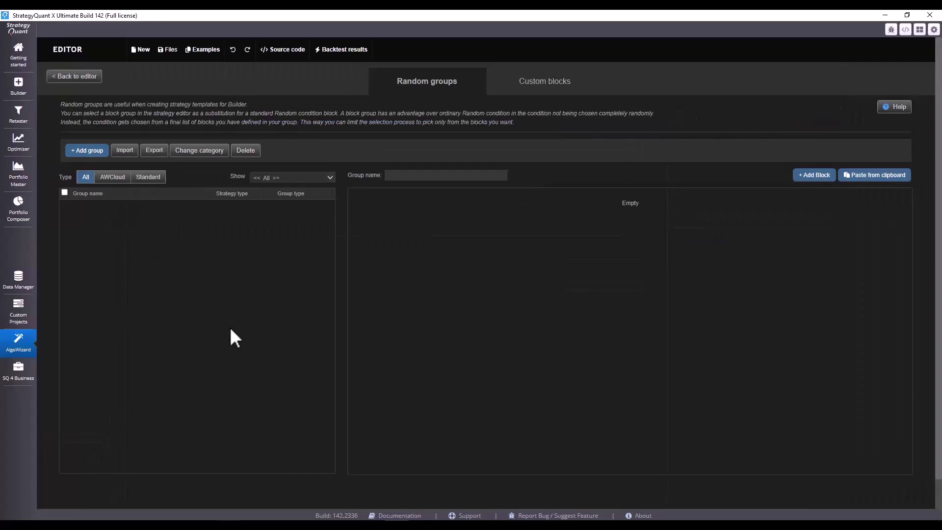
click(89, 152)
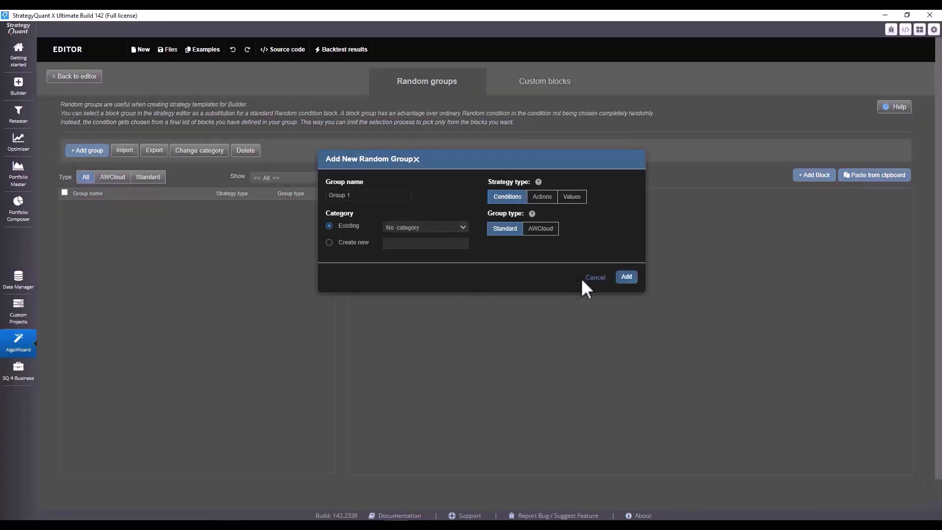
click(596, 277)
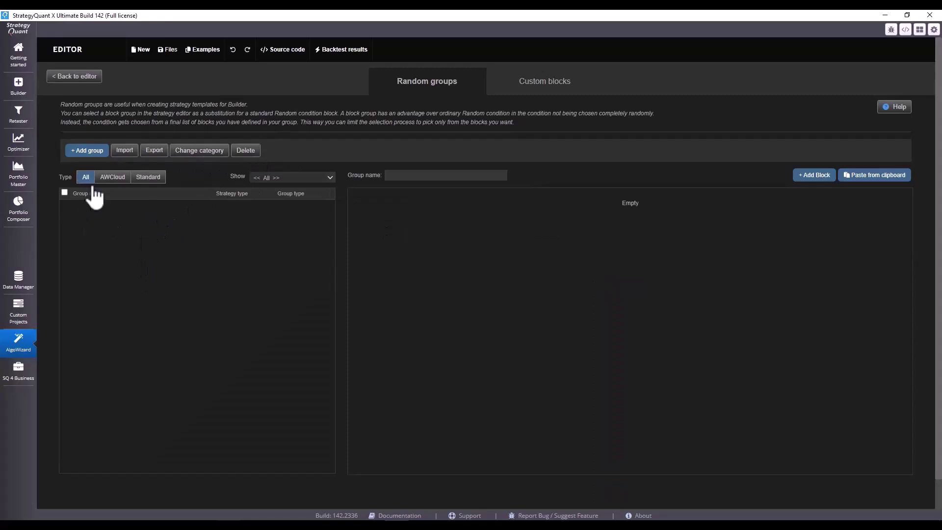
- Filter the group list to Standard groups, leaving the category filter unchanged
click(118, 180)
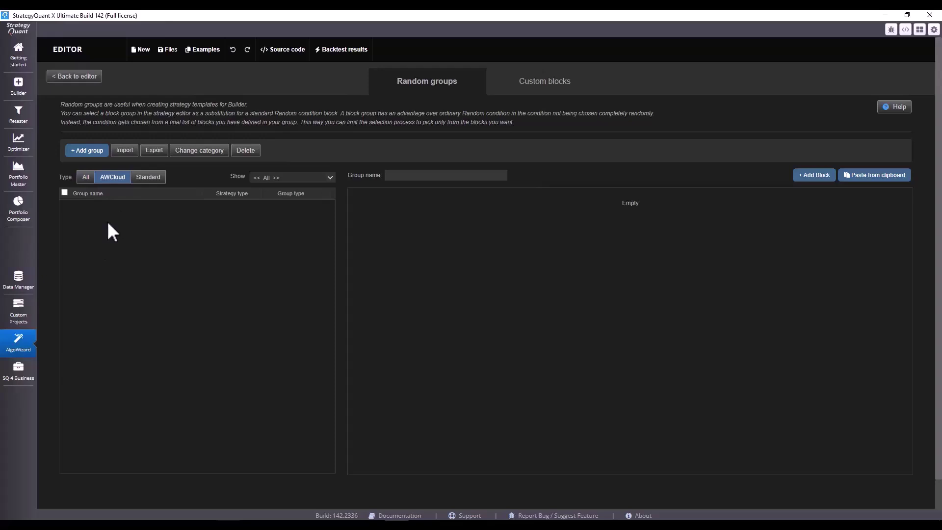
click(147, 177)
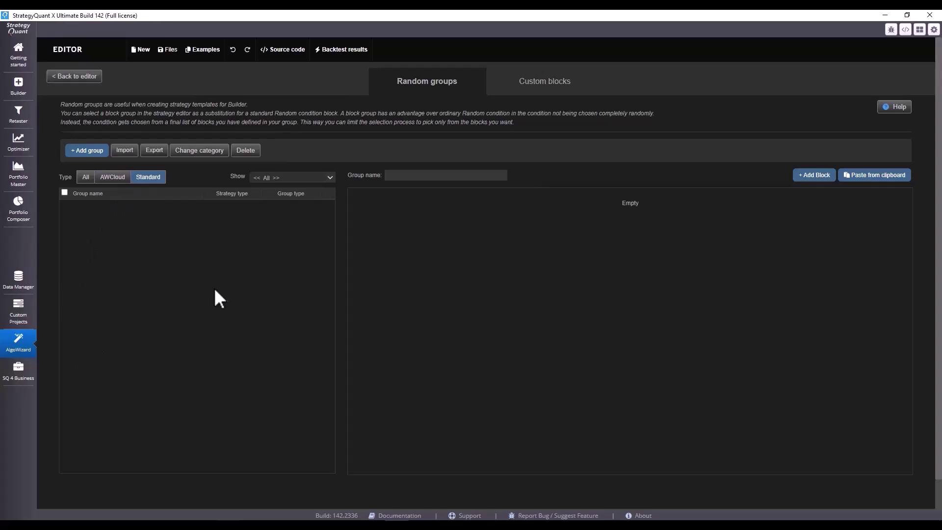
click(305, 185)
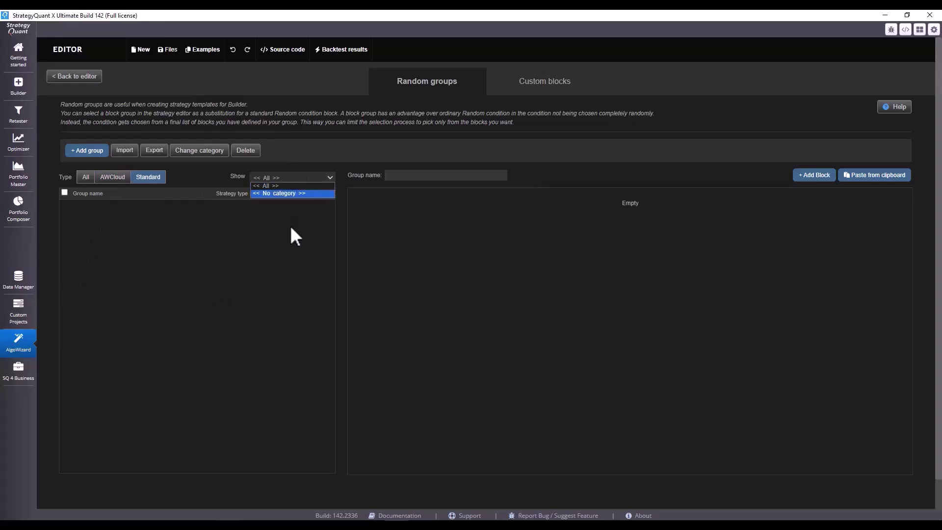
click(300, 186)
click(300, 187)
click(291, 203)
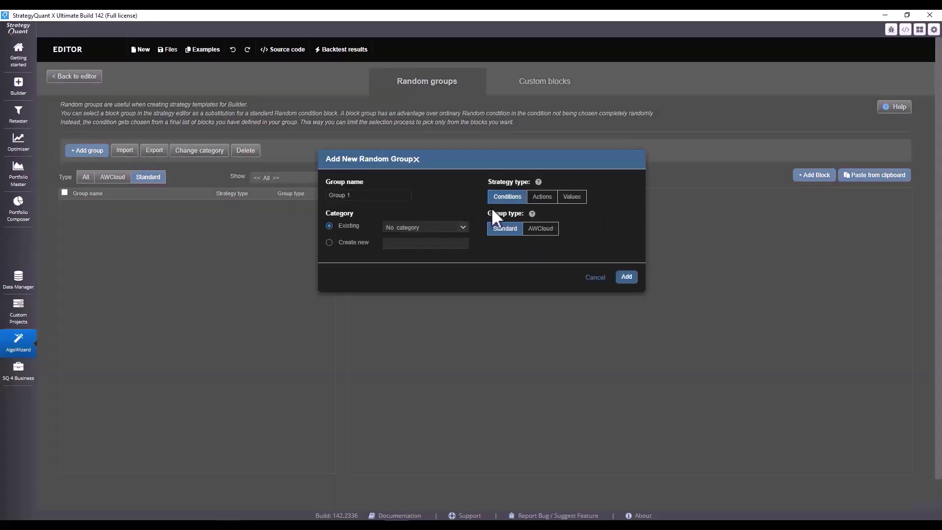
- Set the new group's strategy type to Values after trying Actions and Conditions
click(565, 198)
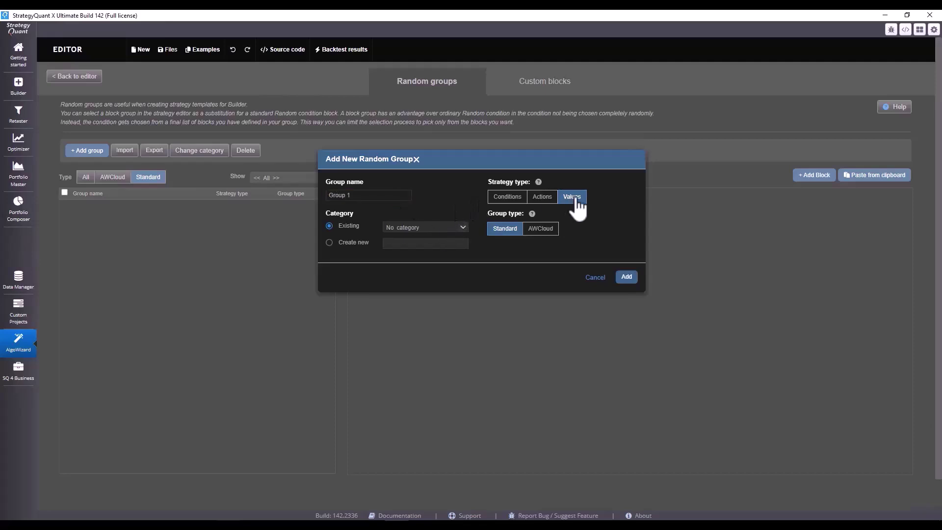
click(542, 197)
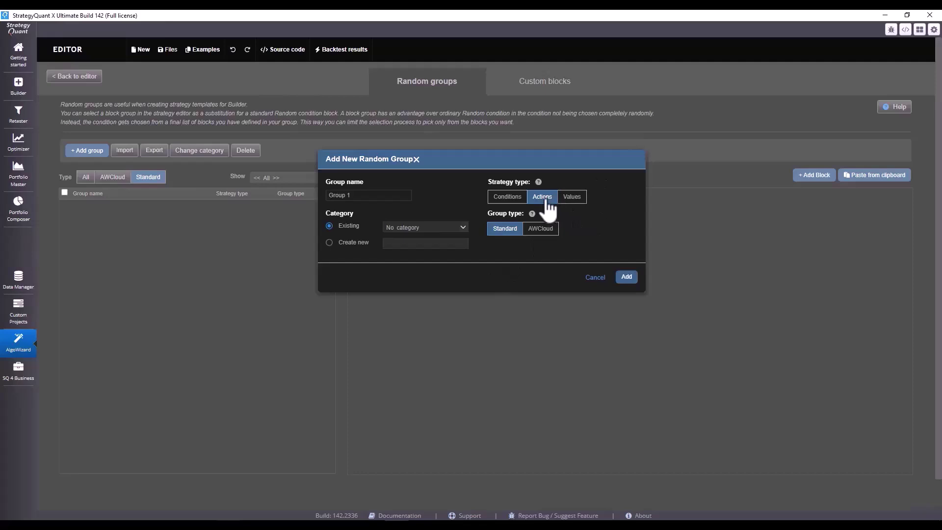
click(509, 197)
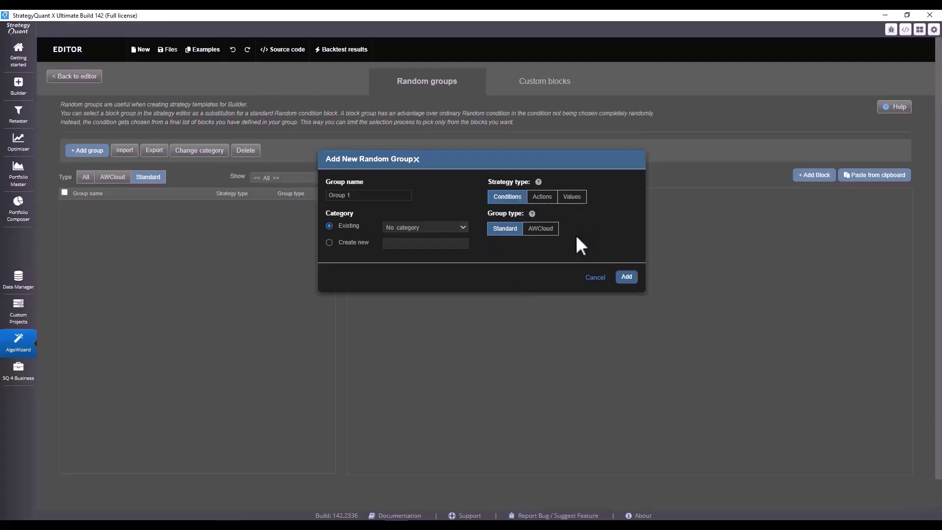
click(570, 200)
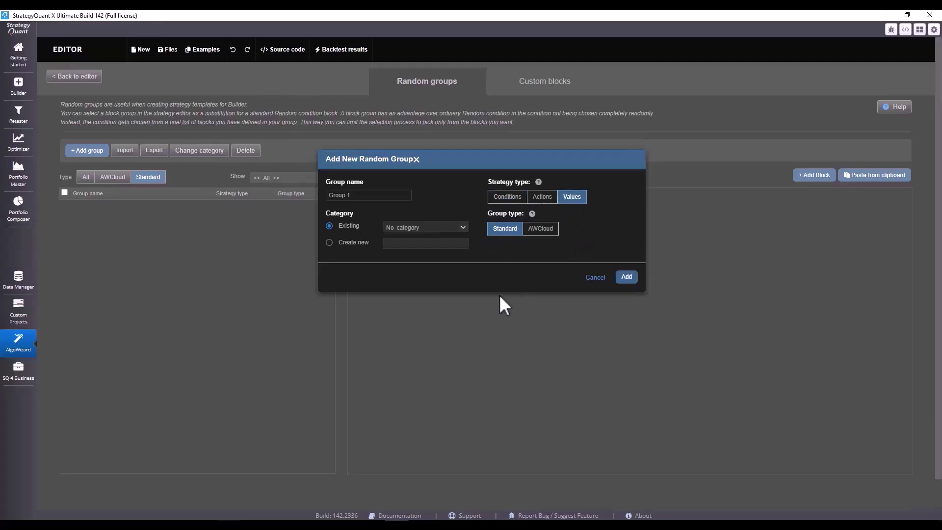
- Name the new random group 'Daily OHLC'
click(327, 195)
text(Daily OHLC)
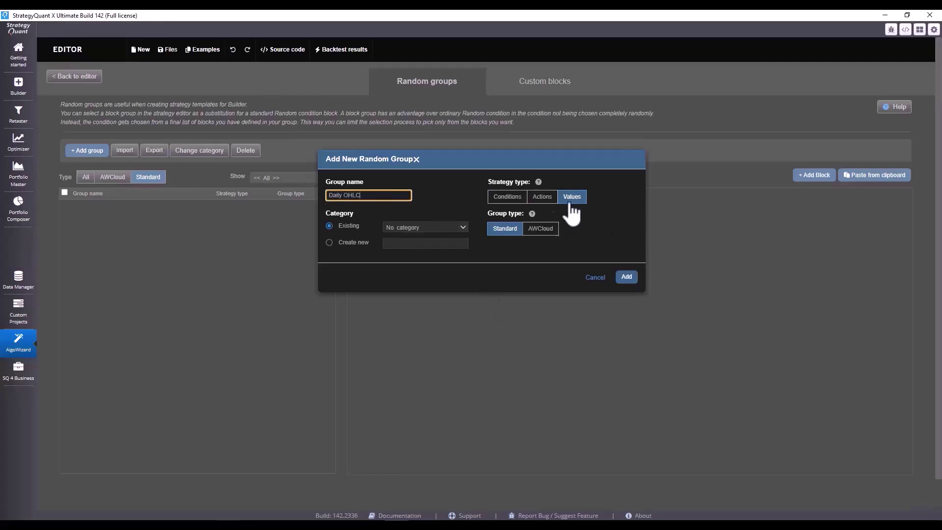
click(390, 258)
click(422, 227)
click(435, 211)
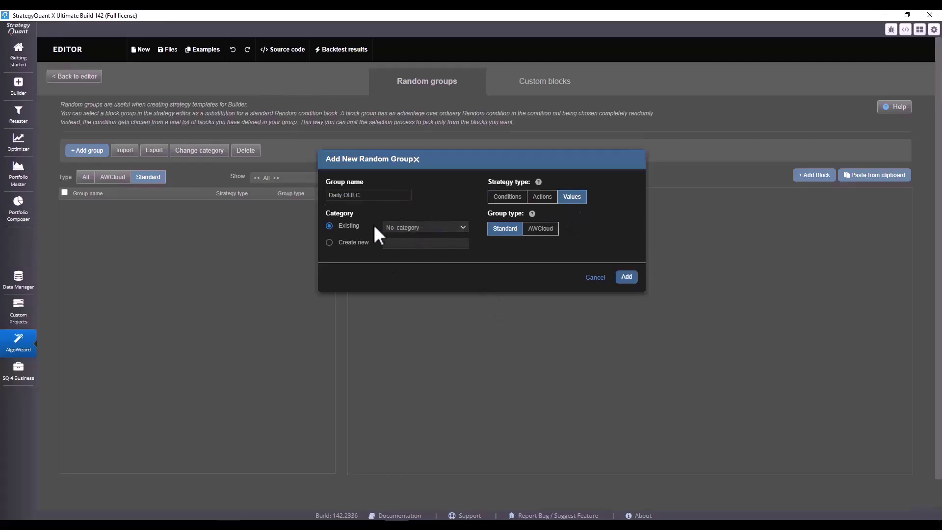
- Put the group in a newly created 'OHLC' category and add it
click(330, 243)
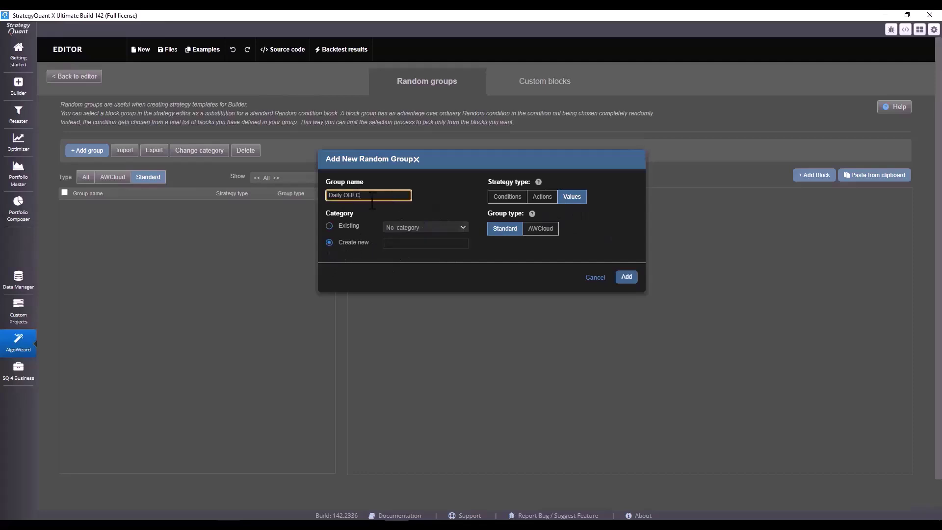
click(438, 244)
text(Daily OHLC)
click(372, 239)
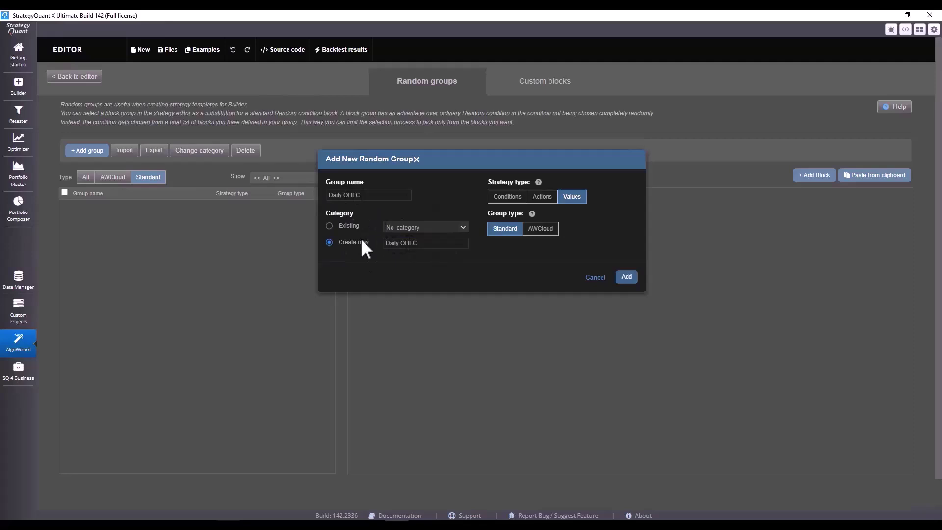
drag(405, 244, 379, 244)
click(364, 238)
key(BackSpace)
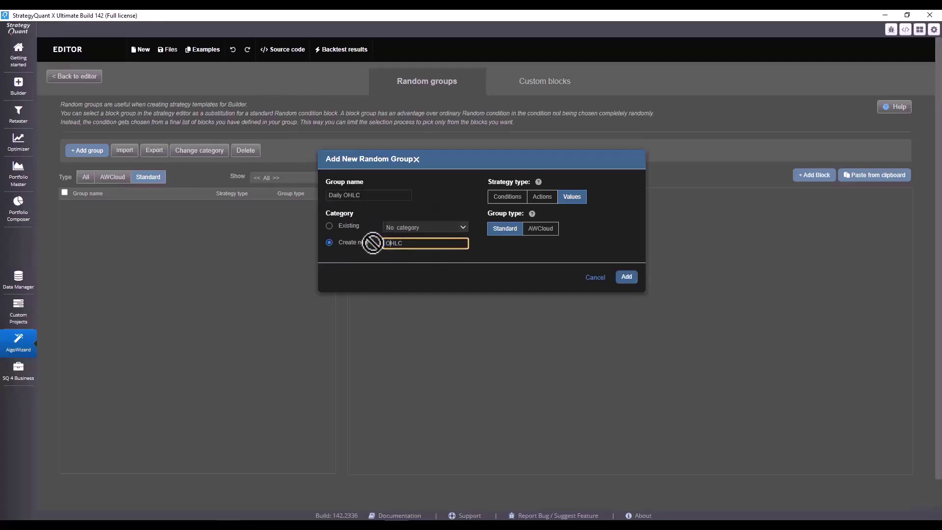
click(624, 276)
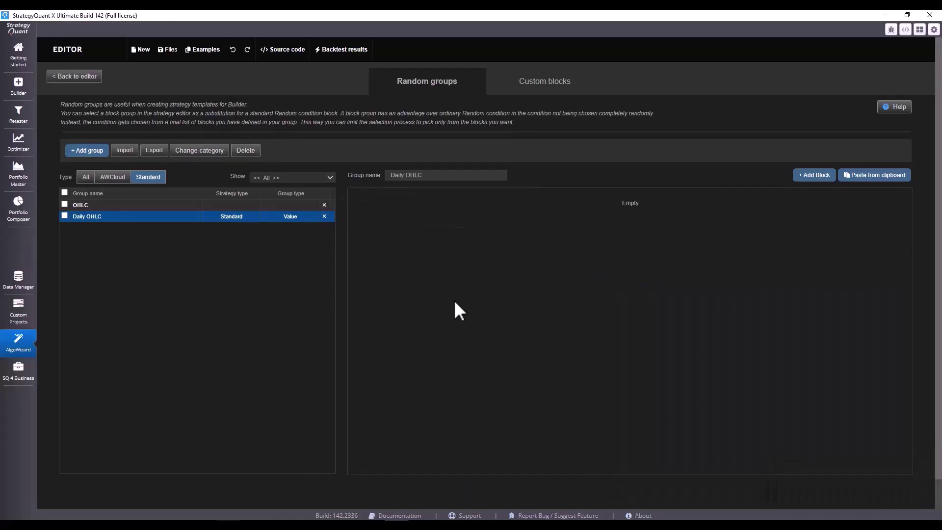
- Add a Conditions group named 'Exits' in a new 'Exits' category
click(87, 150)
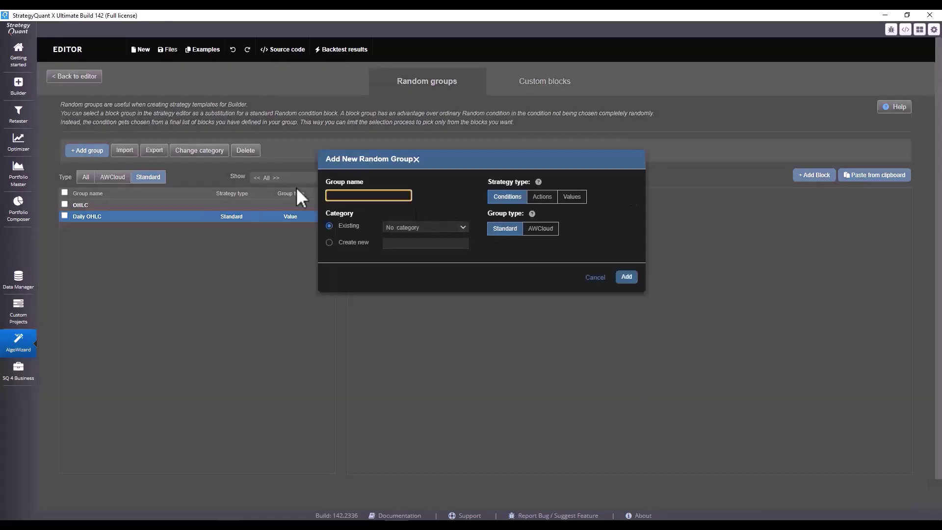
text(Exits)
click(429, 243)
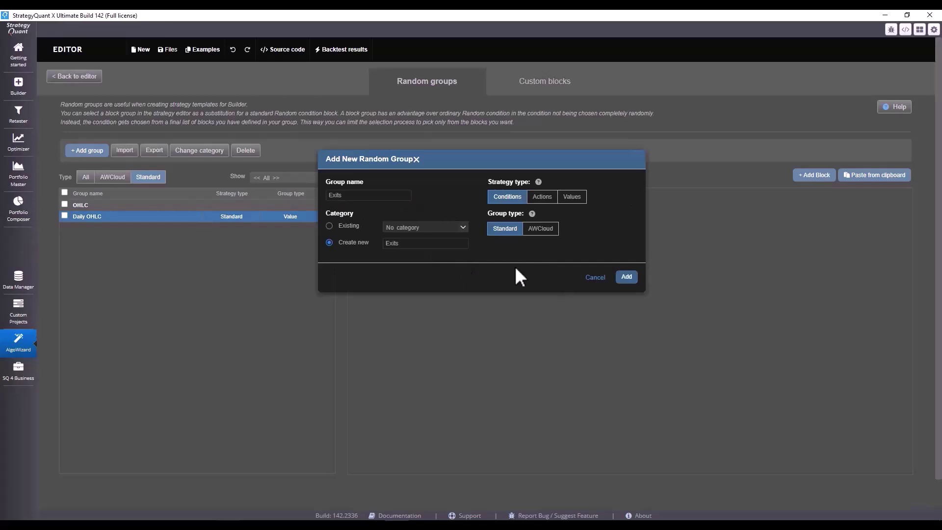
click(627, 278)
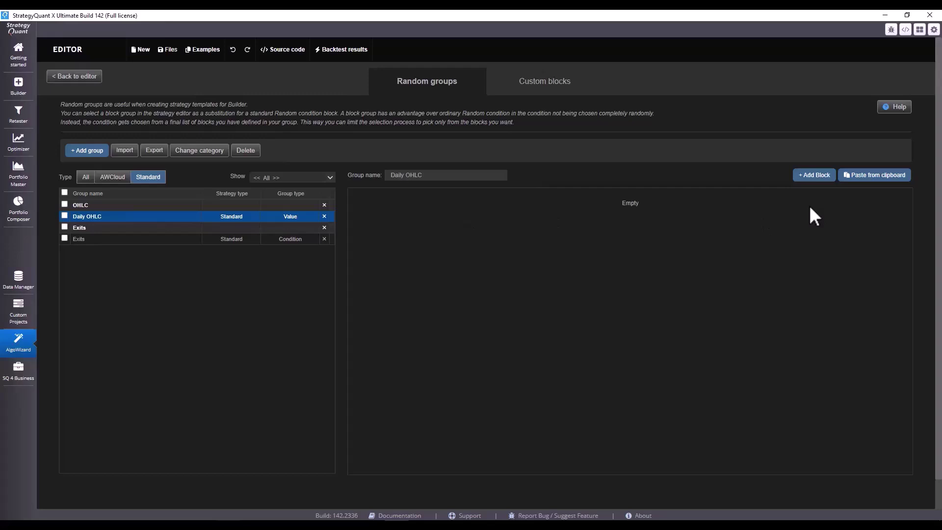
- Add Daily Open and Daily High blocks, each with a randomly generated shift
click(816, 175)
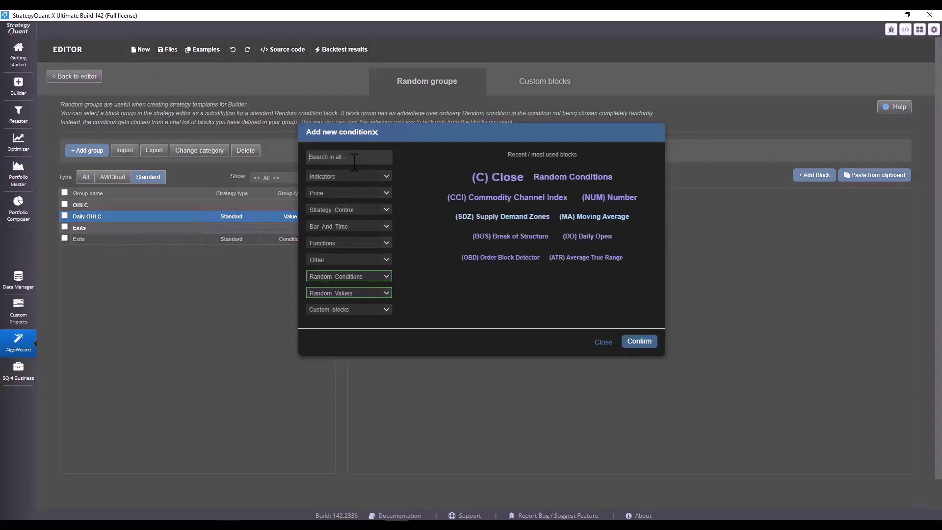
click(354, 158)
text(Daily)
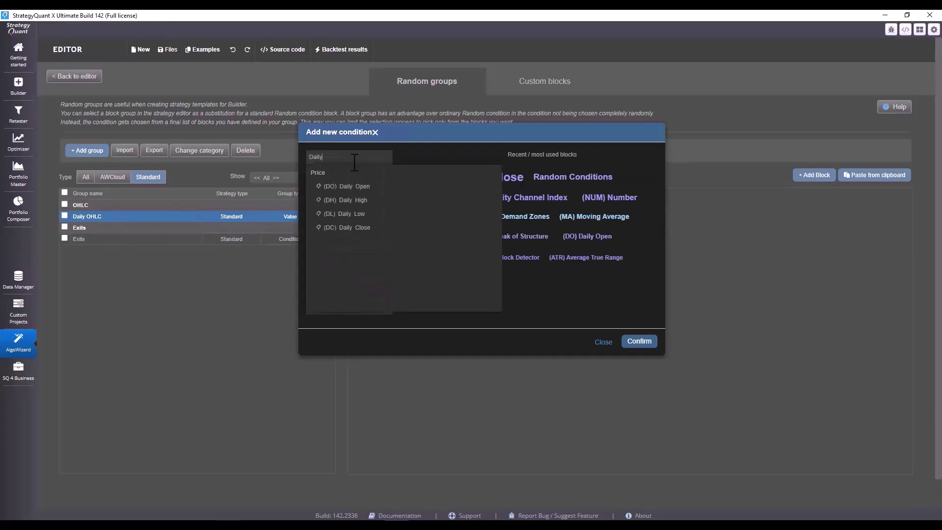
click(353, 187)
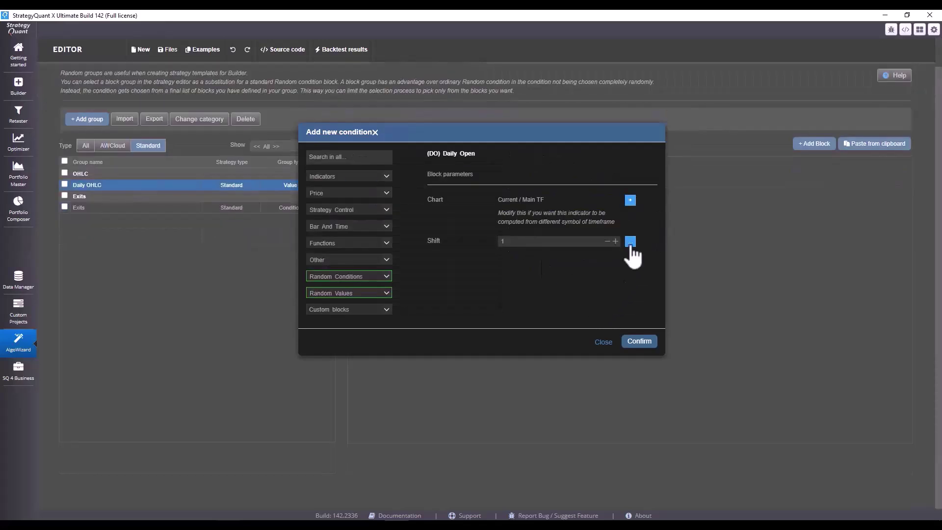
click(630, 241)
click(595, 256)
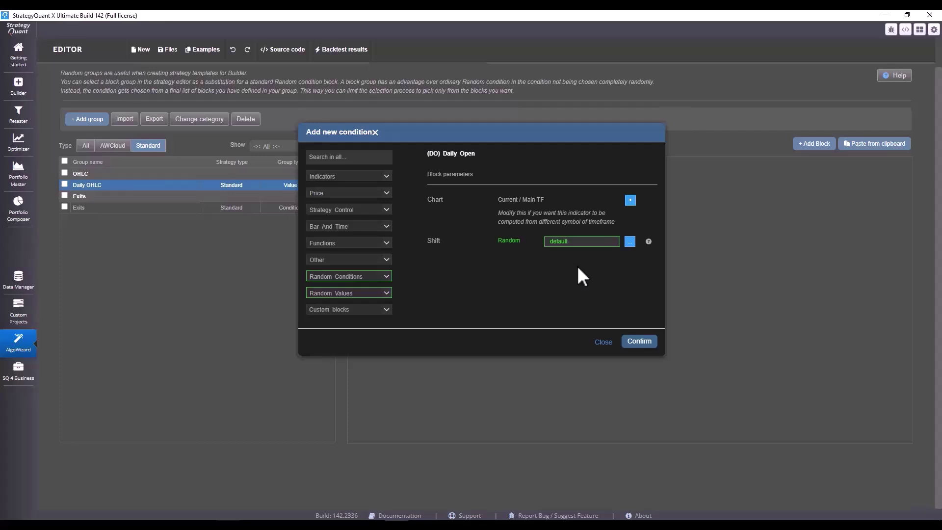
click(639, 341)
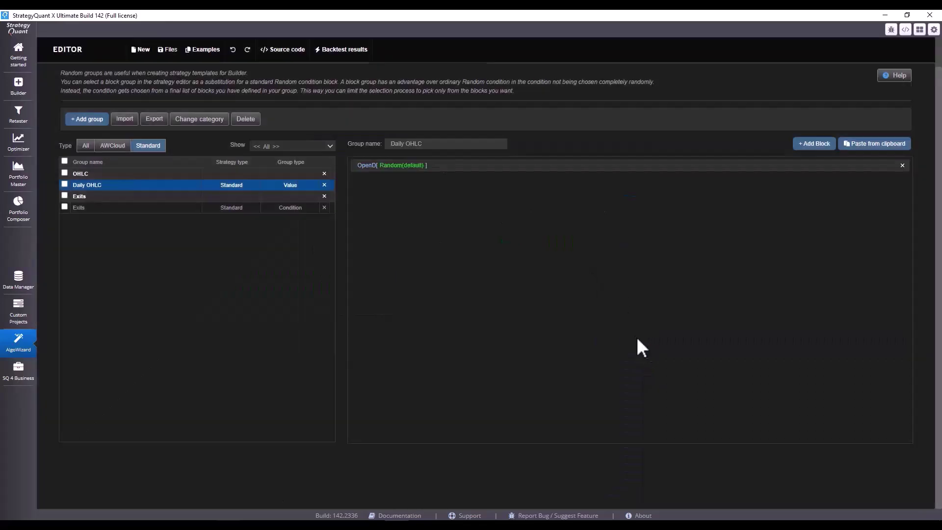
click(807, 146)
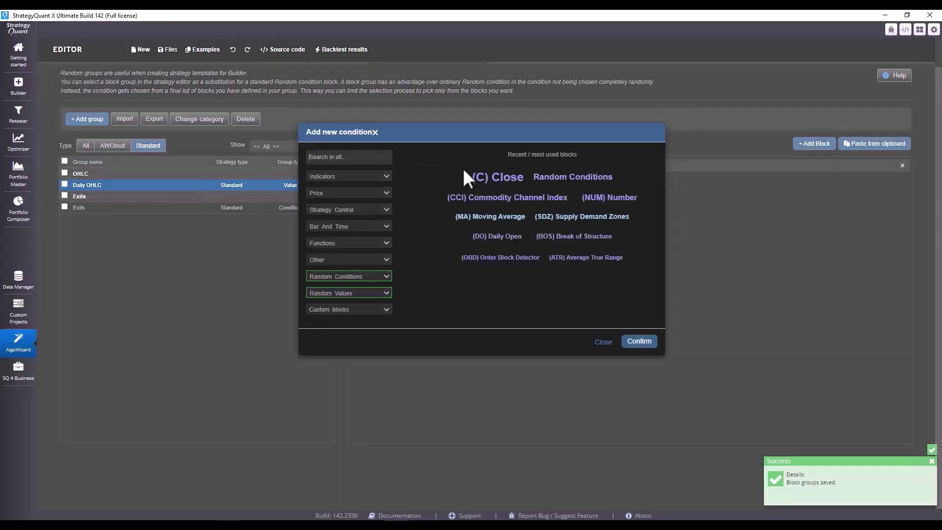
text(Dail)
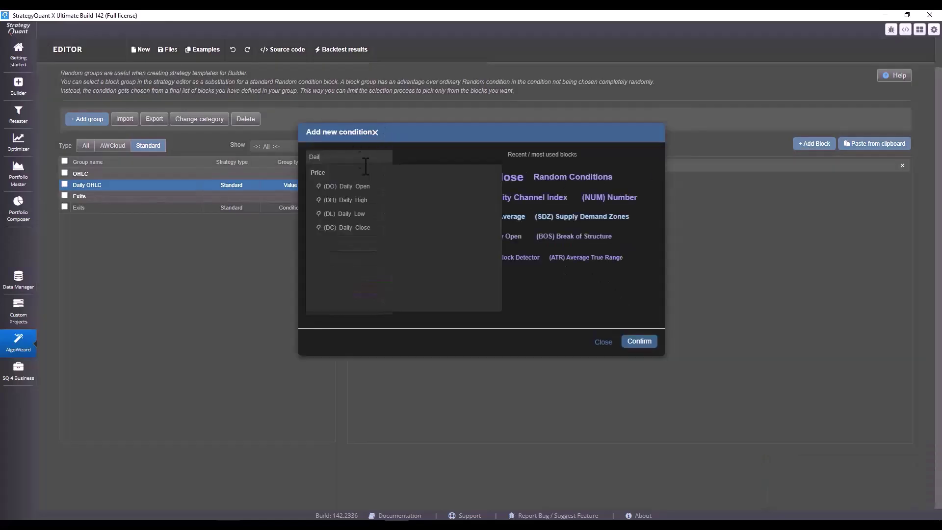
click(369, 200)
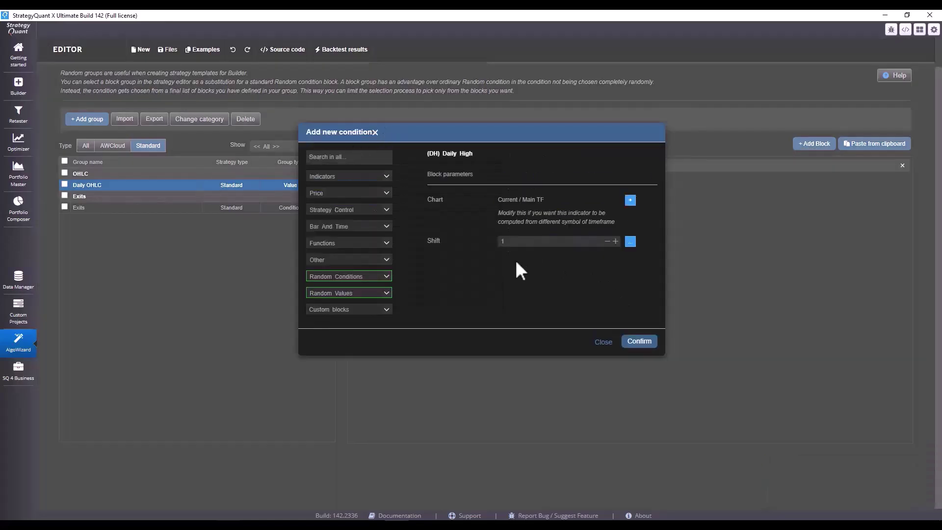
click(631, 241)
click(596, 256)
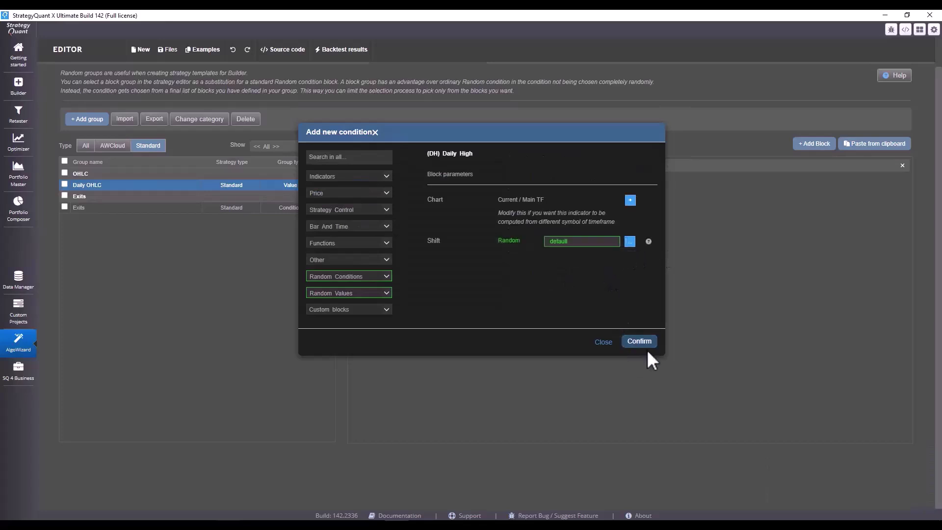
click(640, 340)
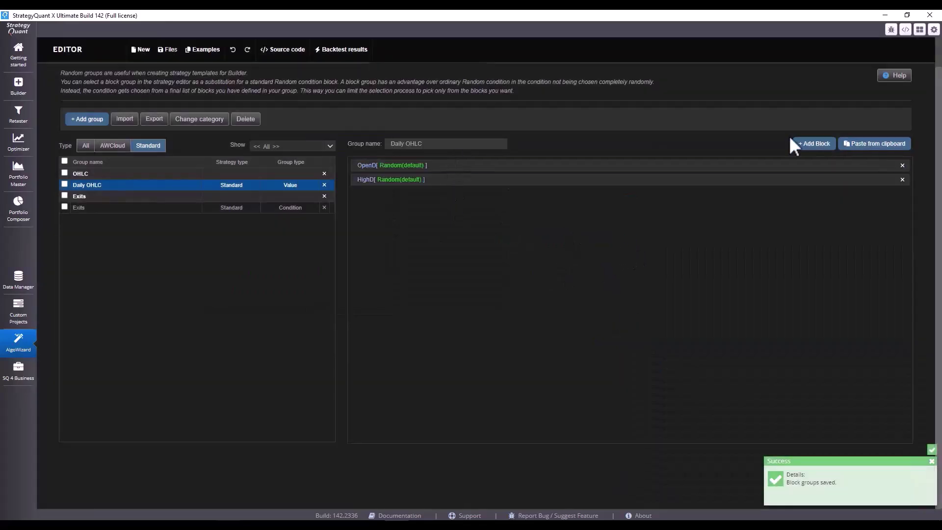
- Add Daily Low and Daily Close blocks, each with a randomly generated shift
click(782, 147)
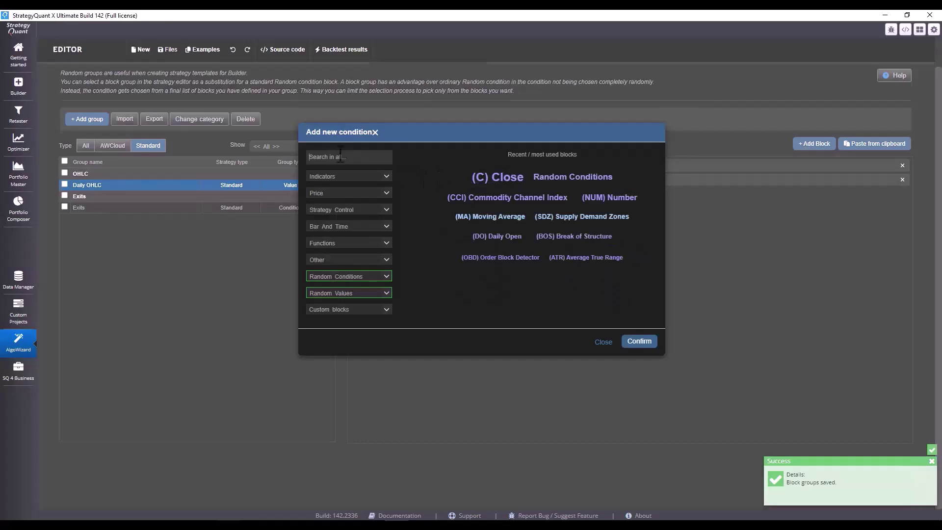
text(Dail)
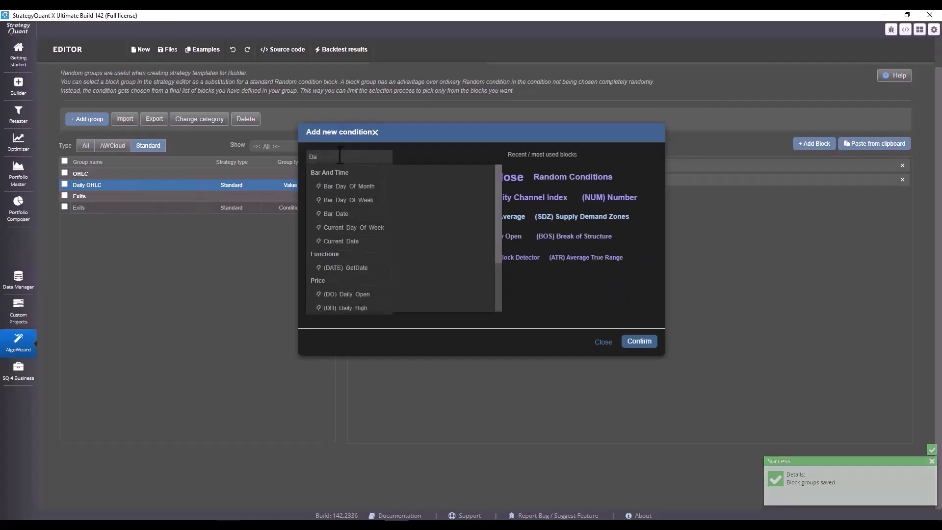
click(367, 214)
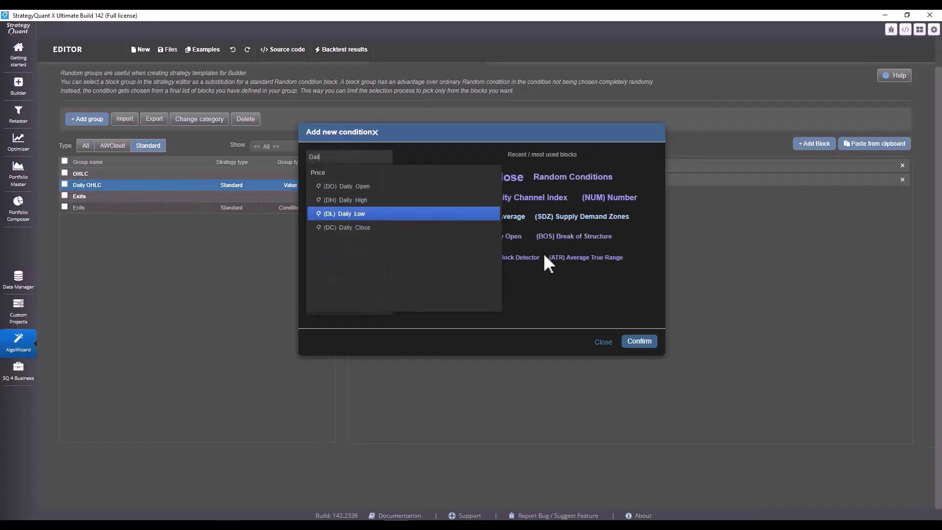
click(631, 241)
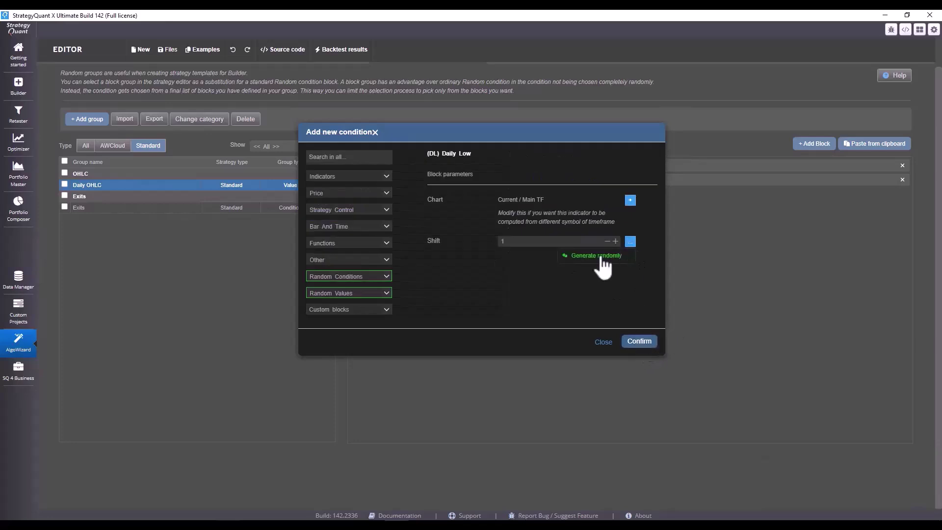
click(601, 255)
click(640, 341)
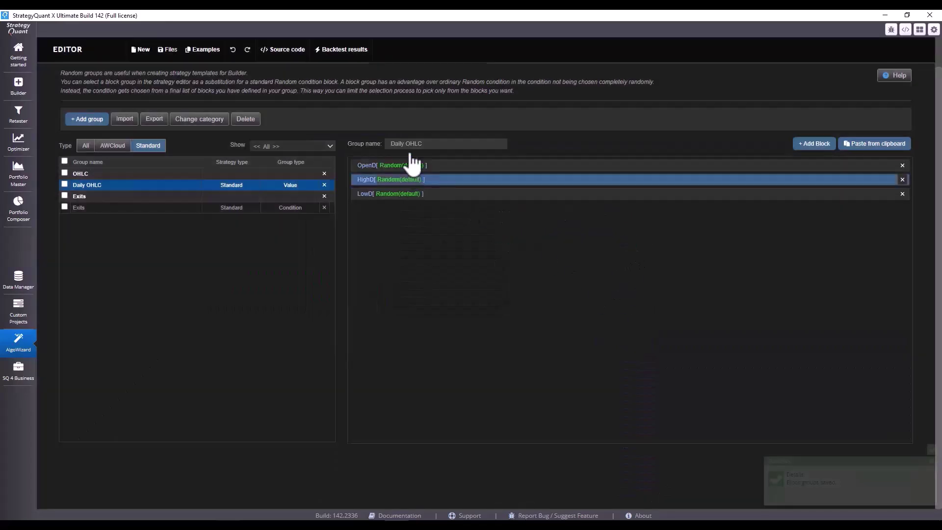
click(814, 143)
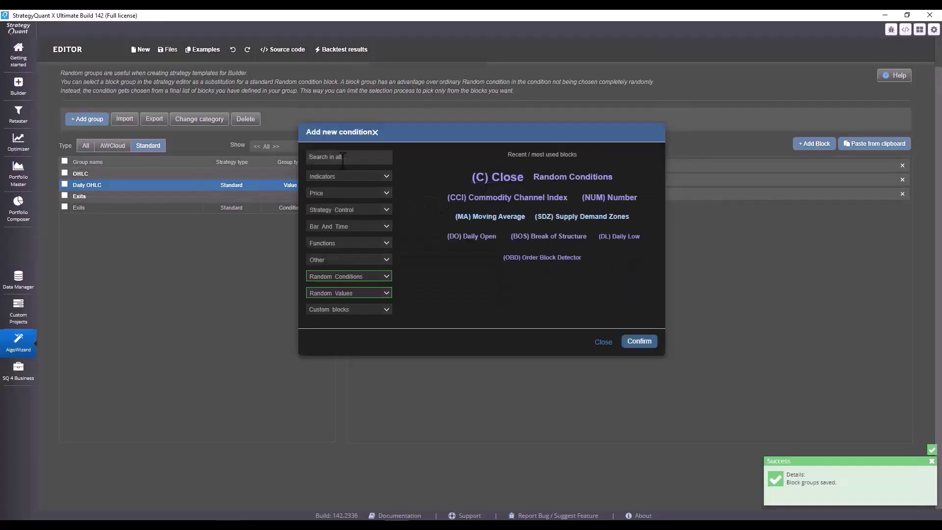
text(Daily)
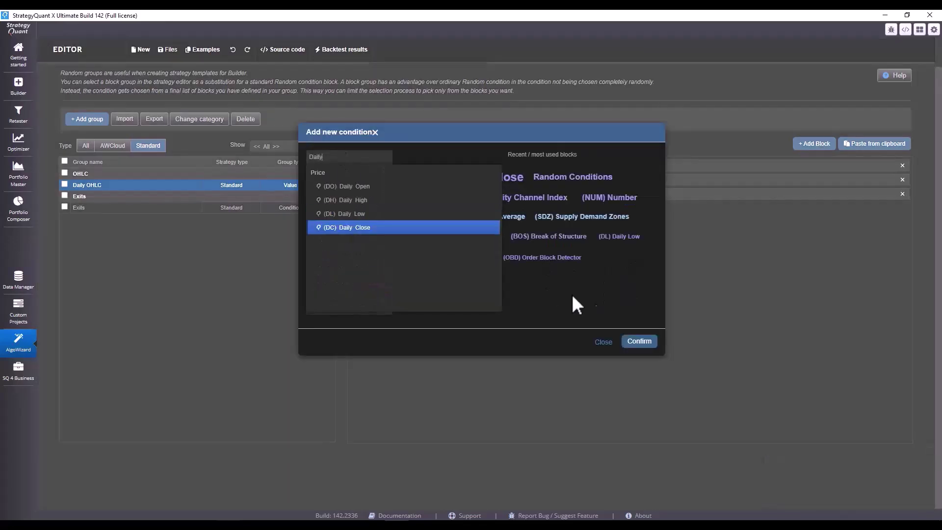
key(Return)
click(631, 241)
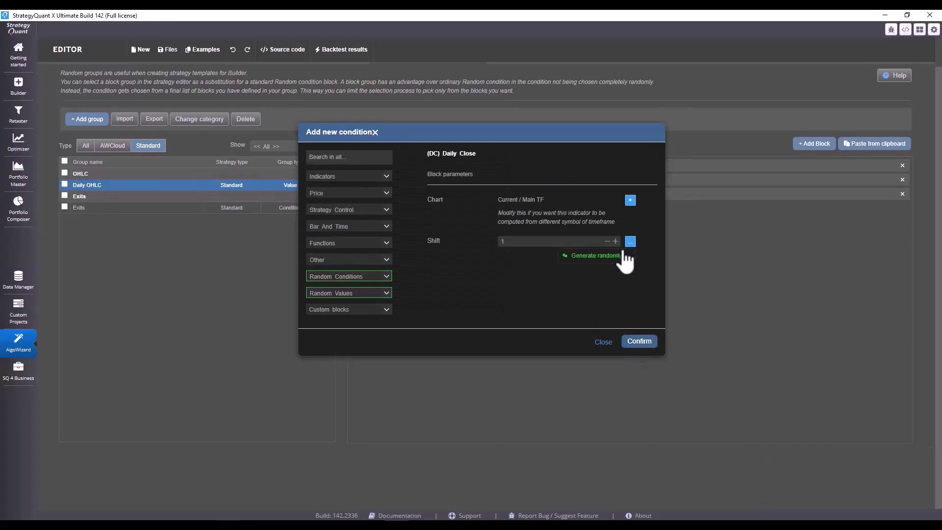
click(594, 256)
click(656, 342)
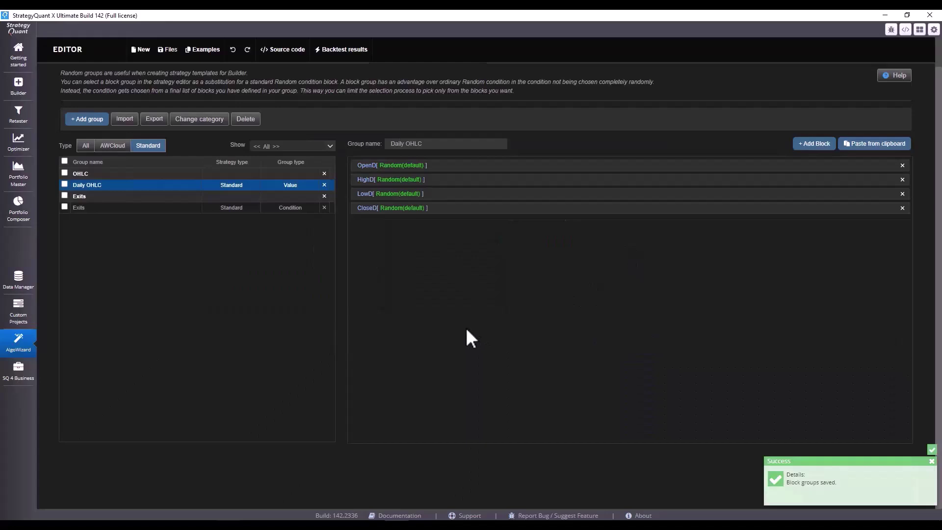
- Add a 'Bar Day Of Week Is' Friday condition to the Exits group
click(182, 208)
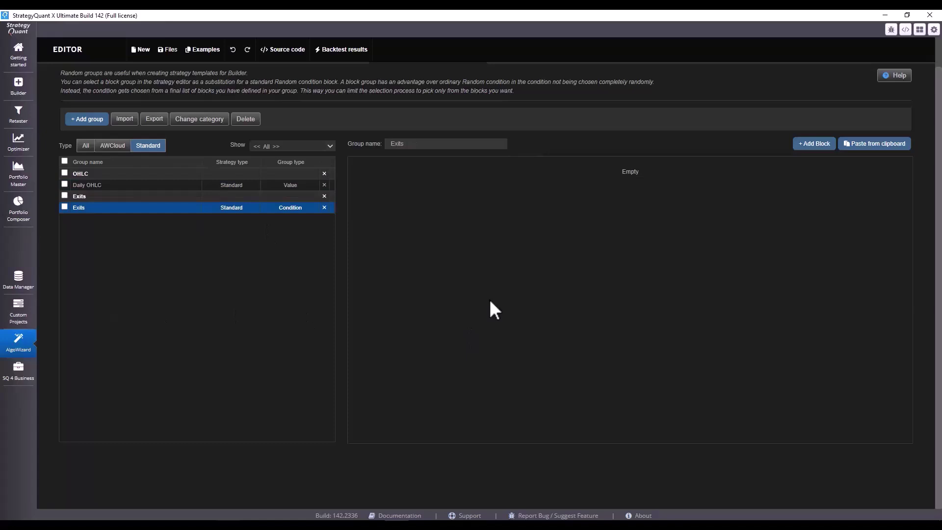
click(812, 144)
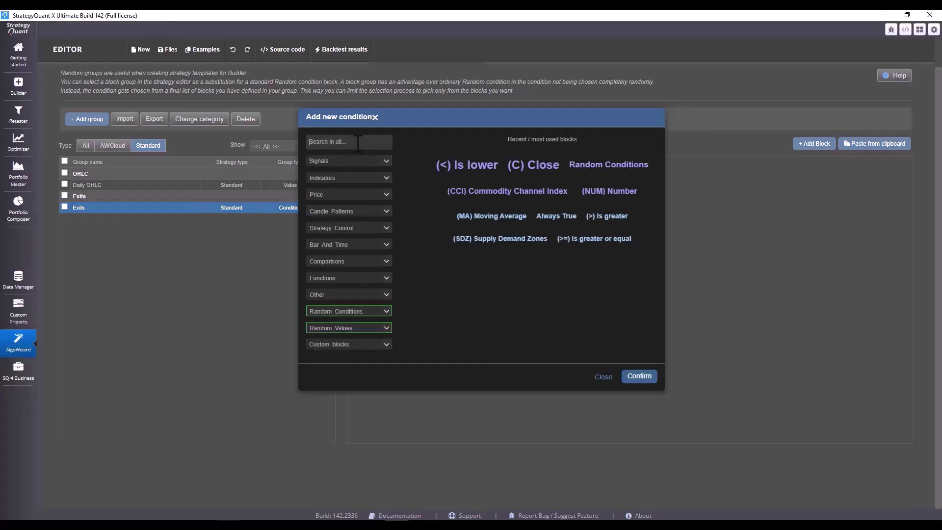
text(bar)
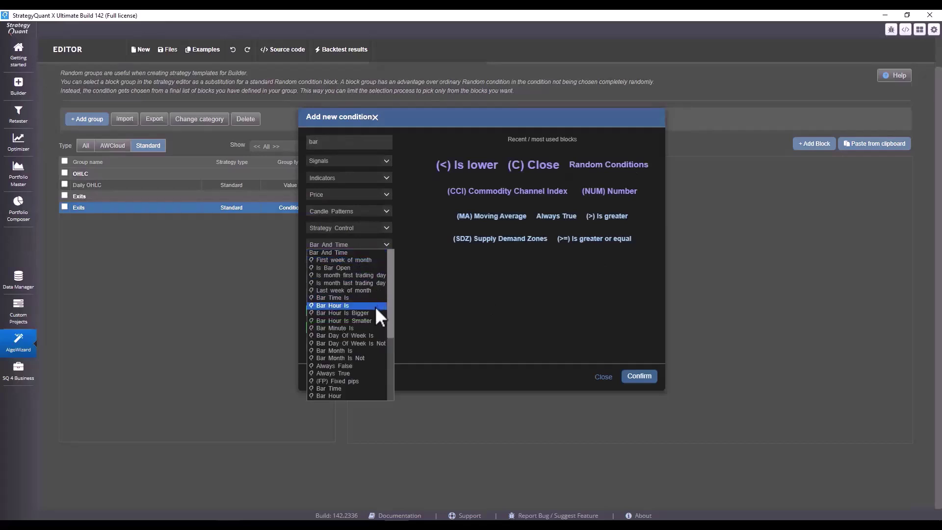
click(344, 336)
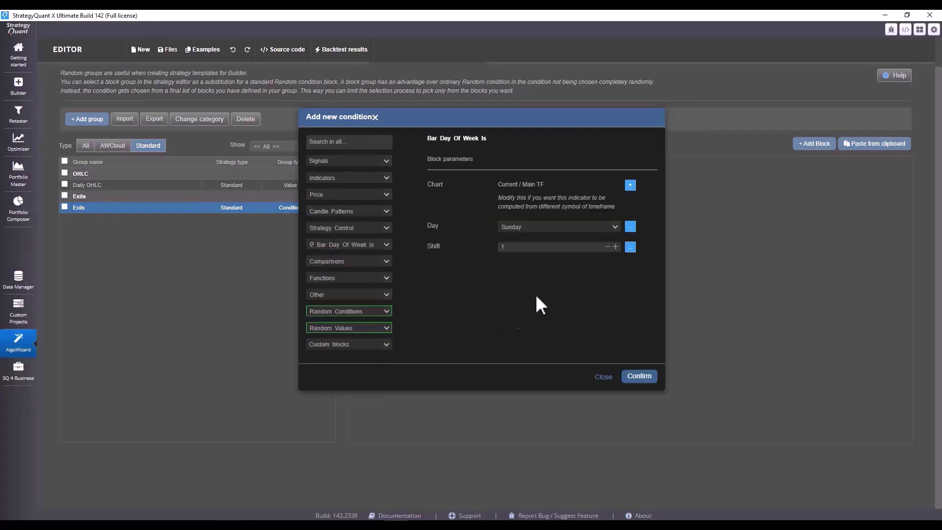
click(614, 227)
click(553, 272)
click(639, 377)
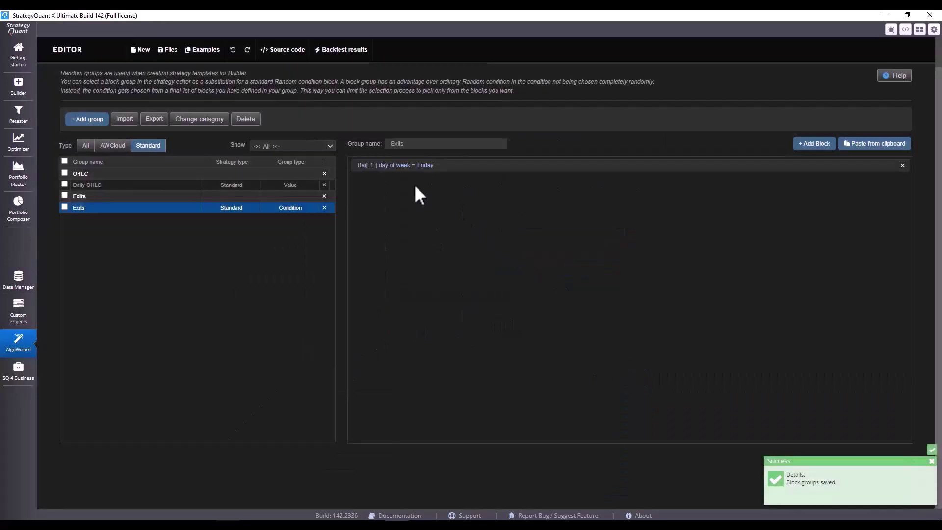
- Add a second 'Bar Day Of Week Is' condition set to Thursday
click(818, 144)
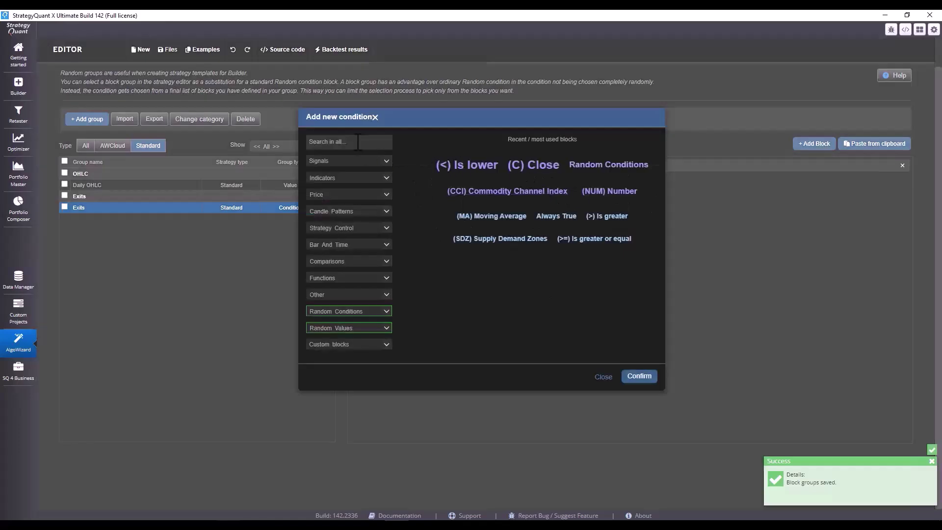
click(343, 244)
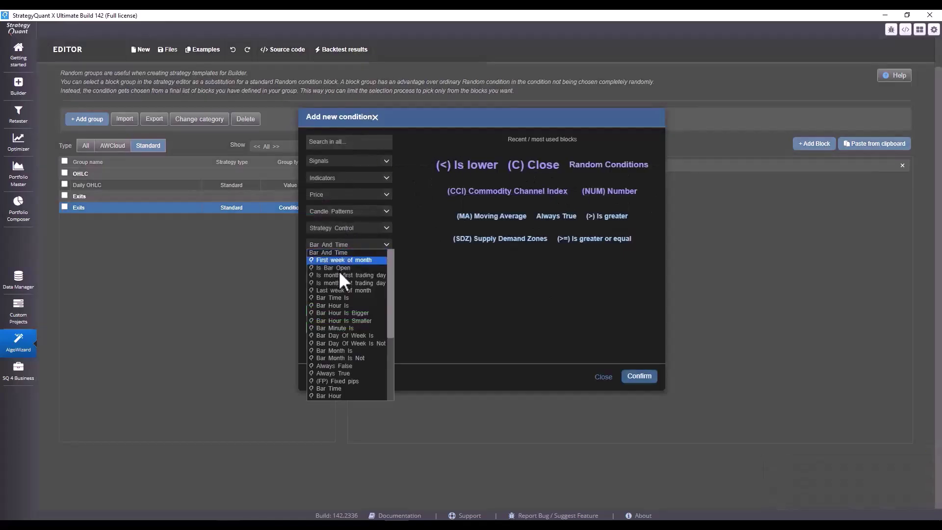
click(361, 335)
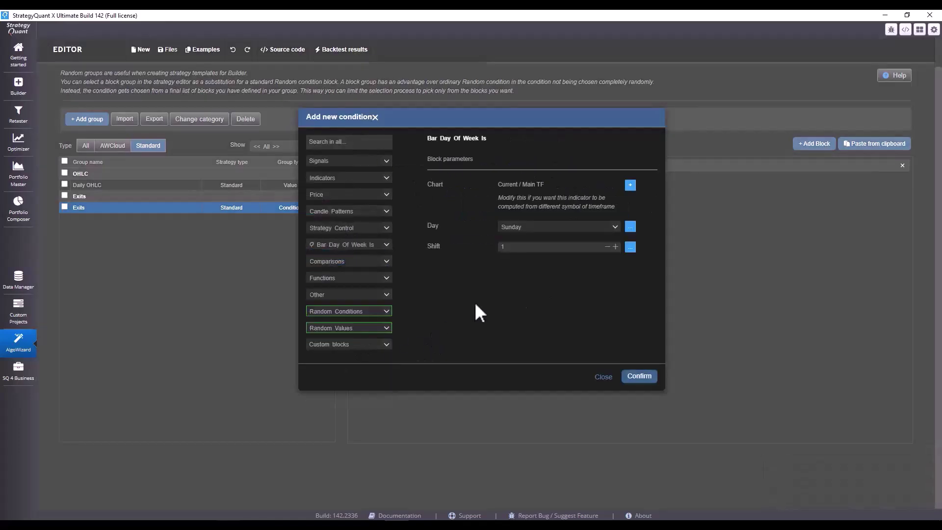
click(553, 228)
click(537, 268)
click(638, 377)
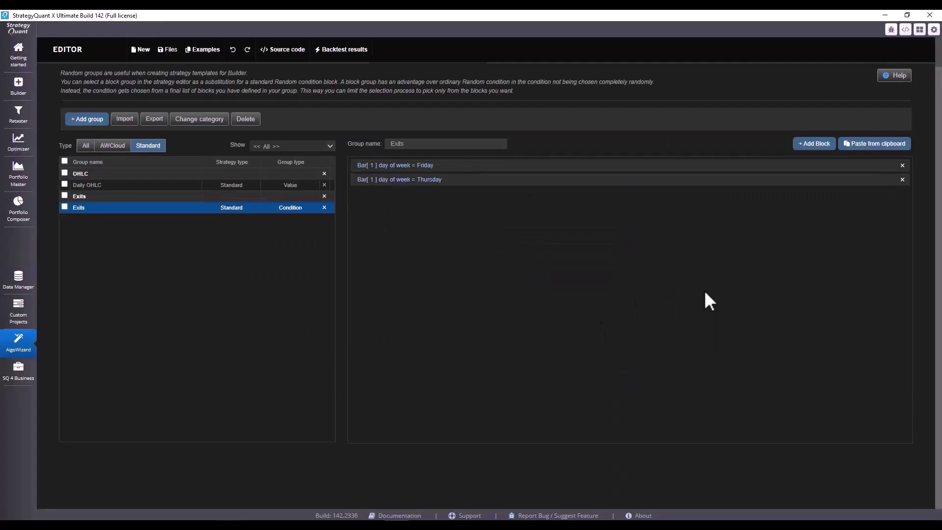
- Add 'ATR is lower than Level' to Exits with random period and random level
click(557, 162)
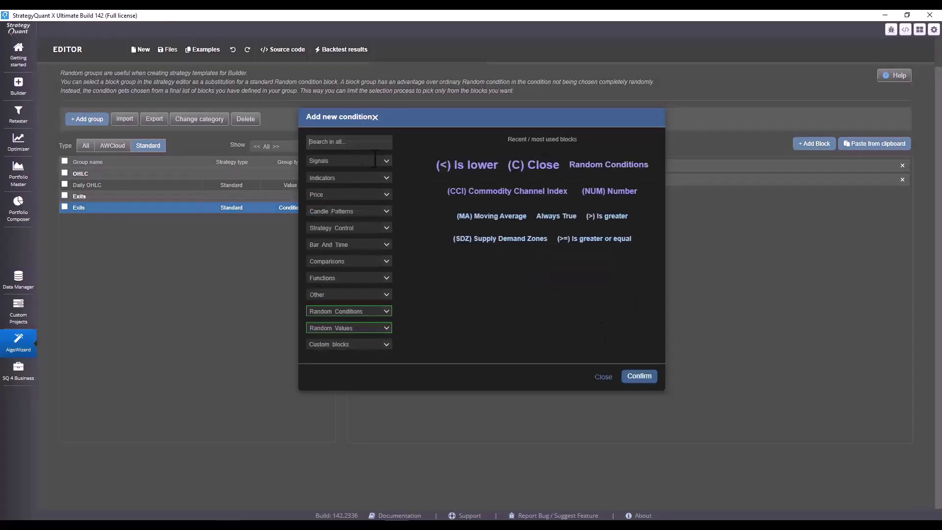
text(ATR)
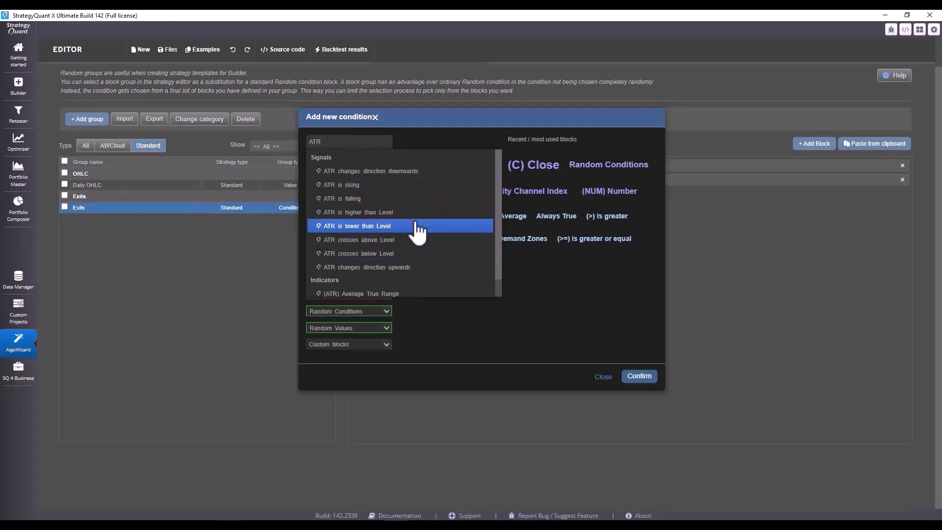
click(418, 231)
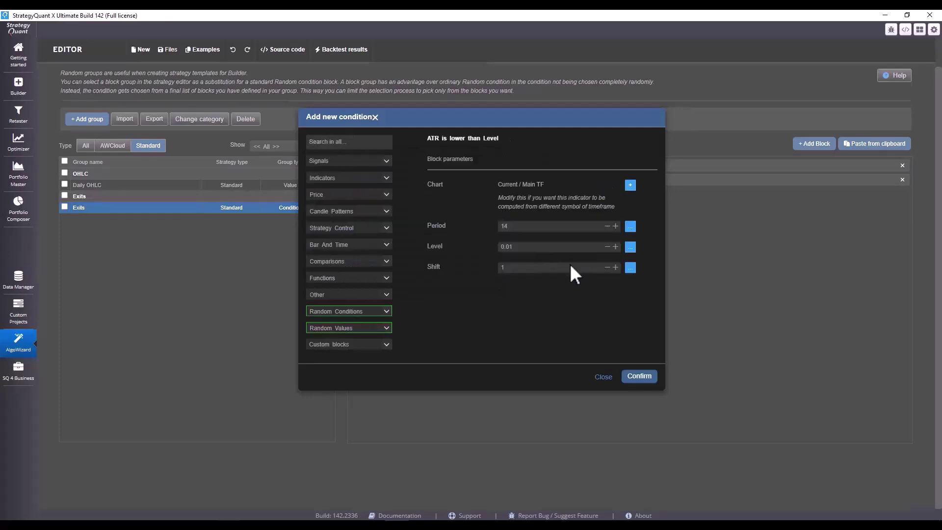
click(631, 247)
click(613, 264)
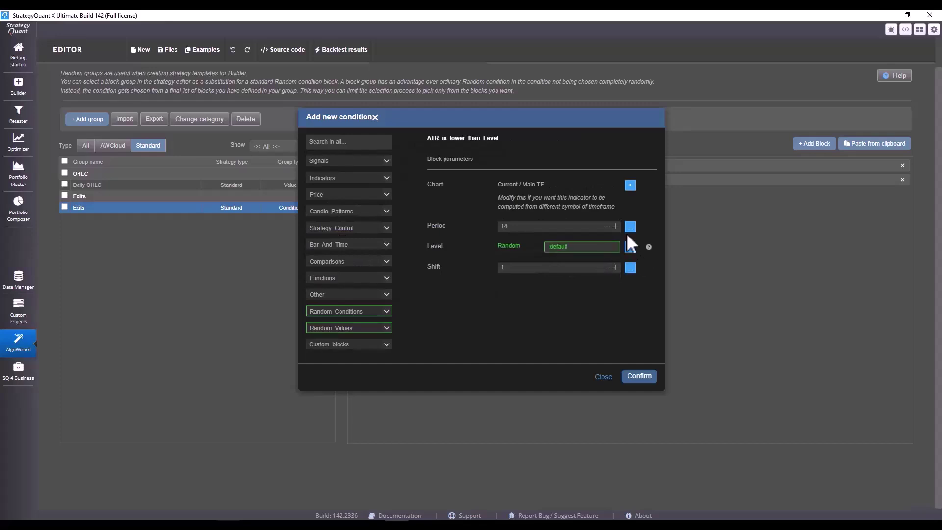
click(630, 227)
click(613, 242)
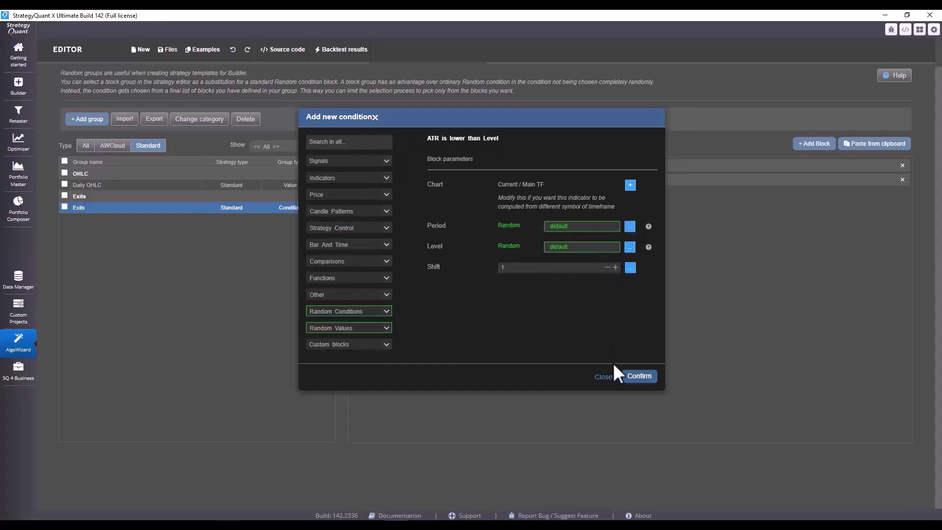
click(638, 376)
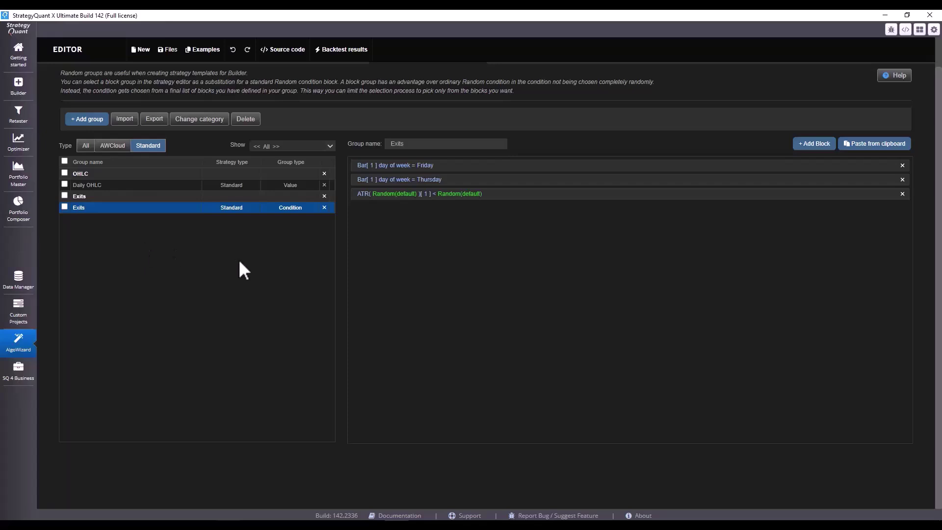
scroll(239, 261, up, 1)
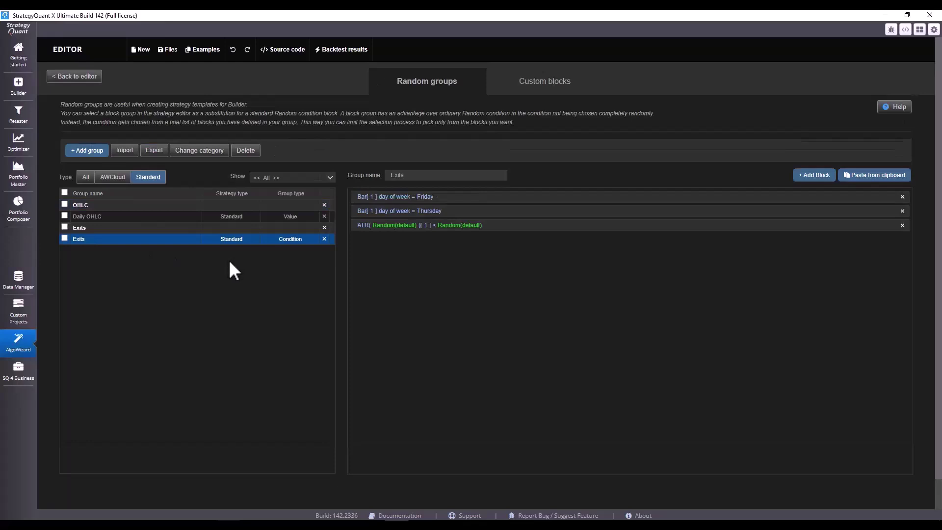
- Go back to the CCI template 2 strategy editor
click(55, 76)
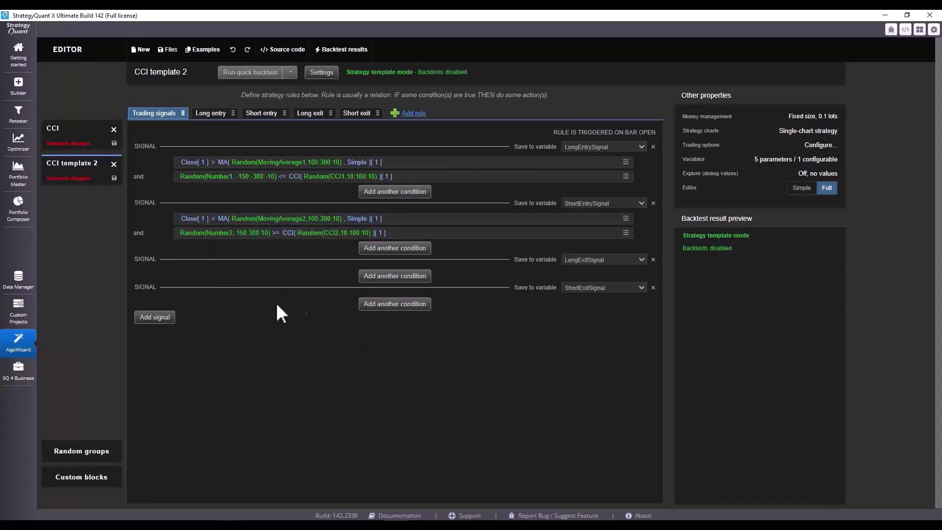
- Add a RandomCondition drawn from the Exits group to the long exit signal
click(394, 303)
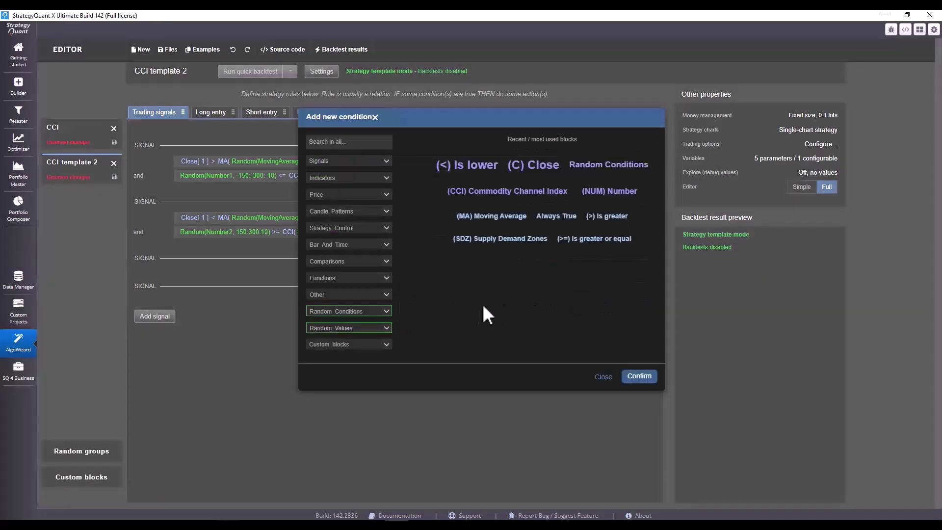
click(386, 311)
click(350, 326)
click(565, 248)
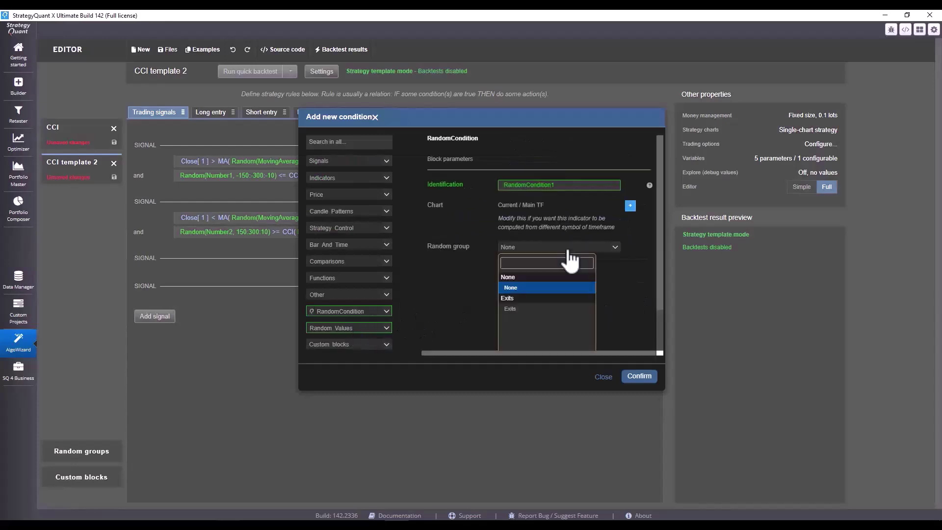
click(553, 309)
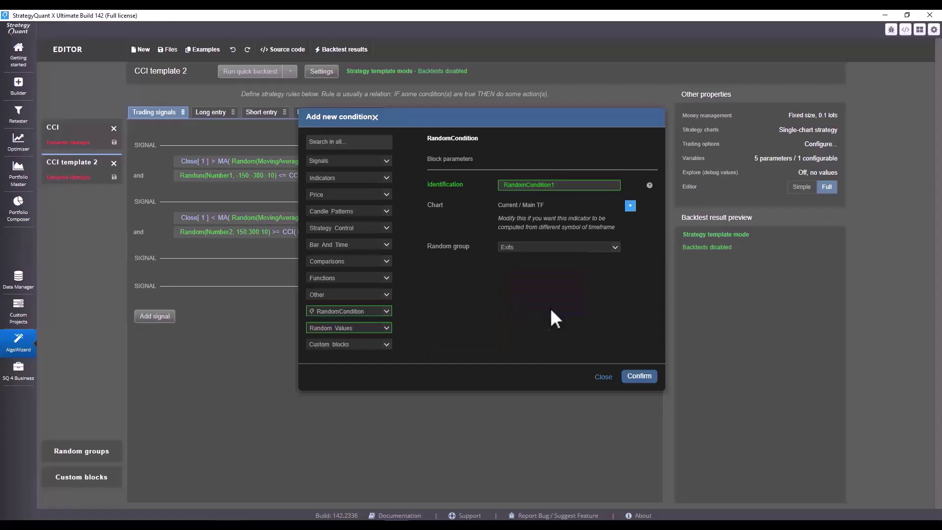
click(630, 206)
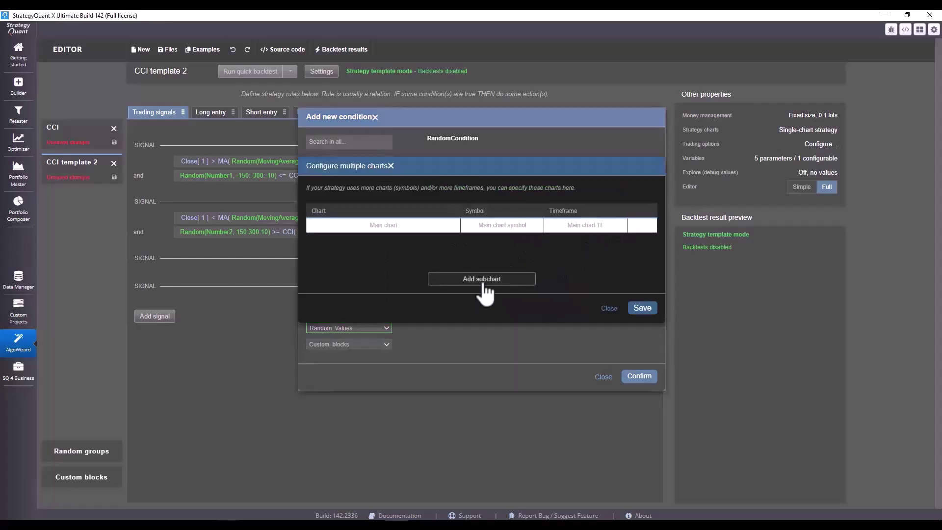
click(640, 308)
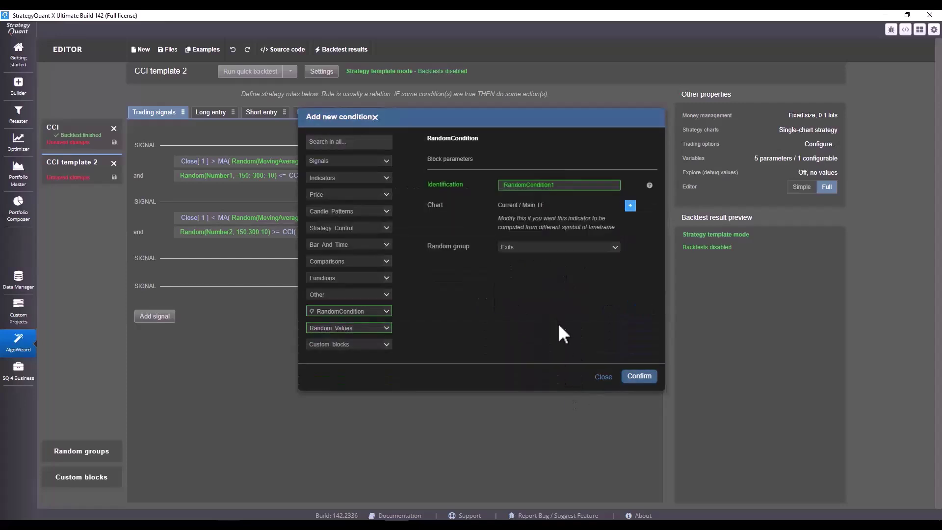
click(633, 380)
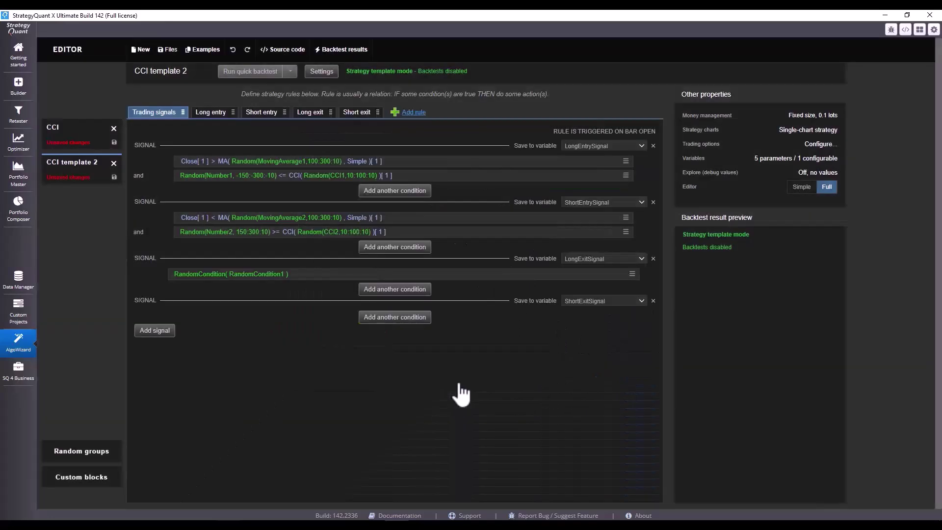
- Add RandomCondition2 to the short exit signal and review its settings unchanged
click(412, 316)
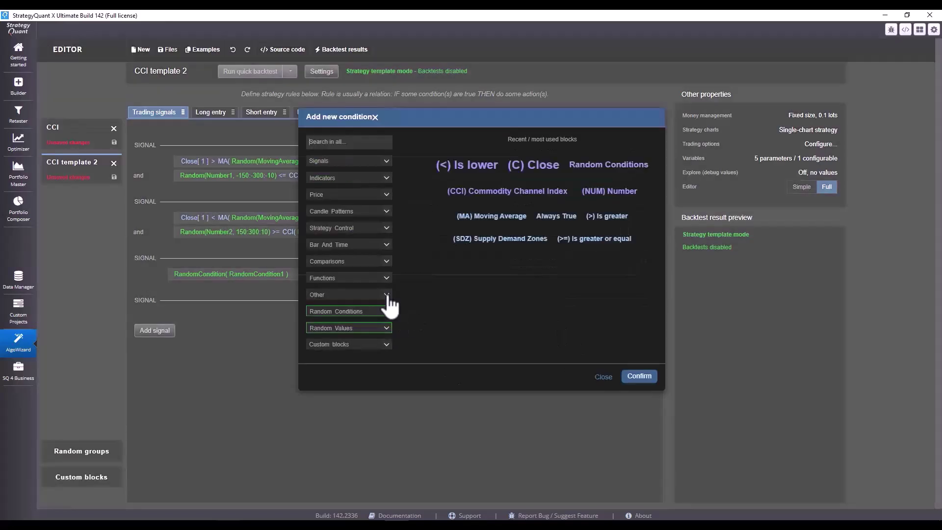
click(373, 312)
click(356, 325)
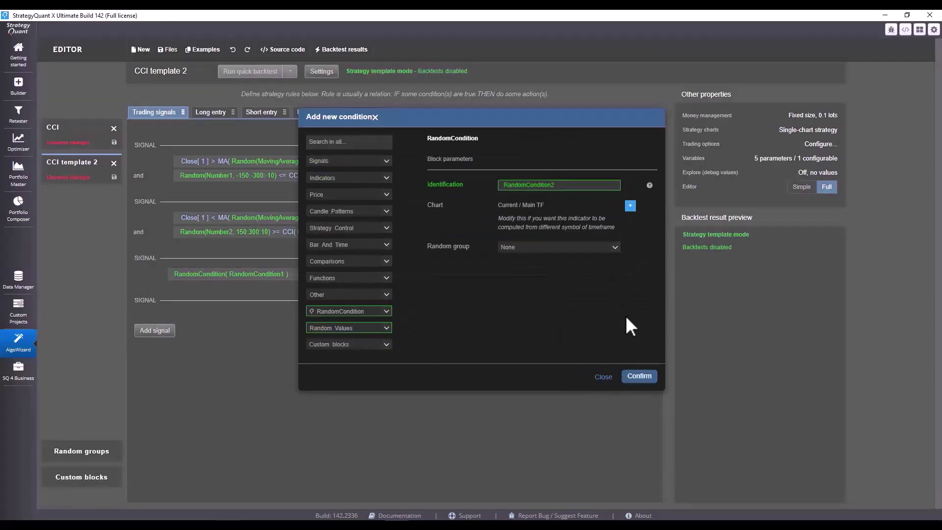
click(638, 375)
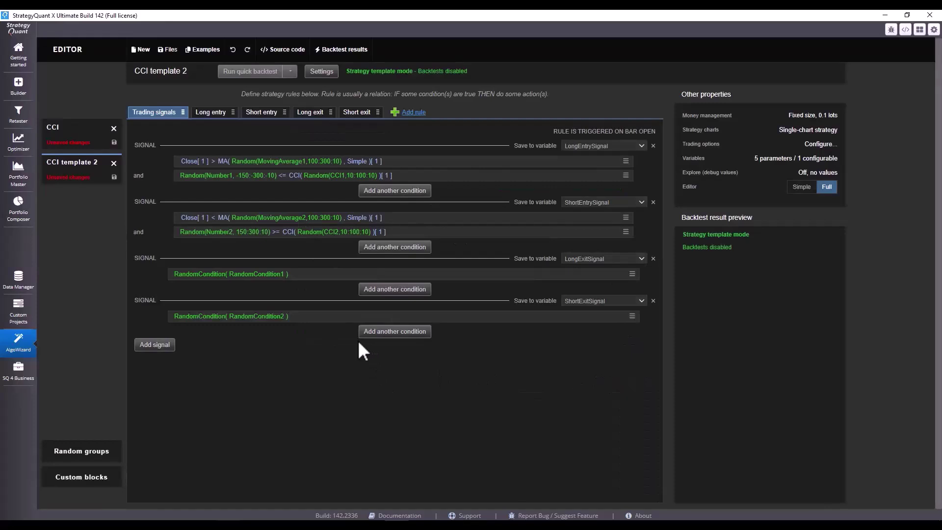
click(361, 316)
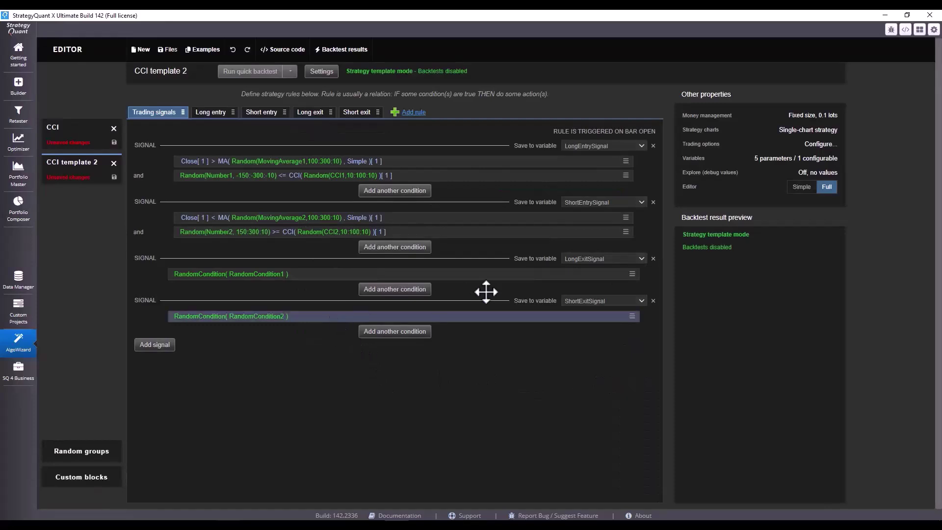
click(604, 377)
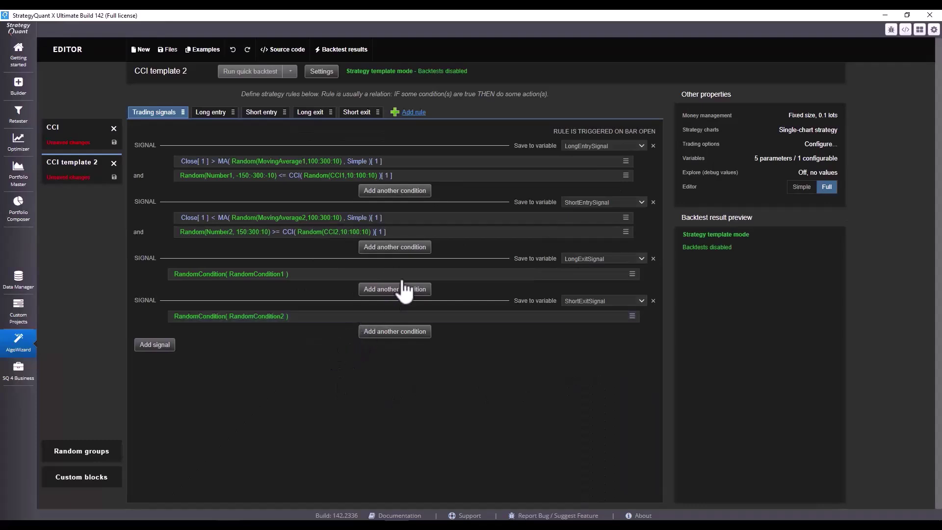
- Add a RandomValue1 > 0 long entry condition with RandomValue1 drawn from the Daily OHLC group
click(381, 249)
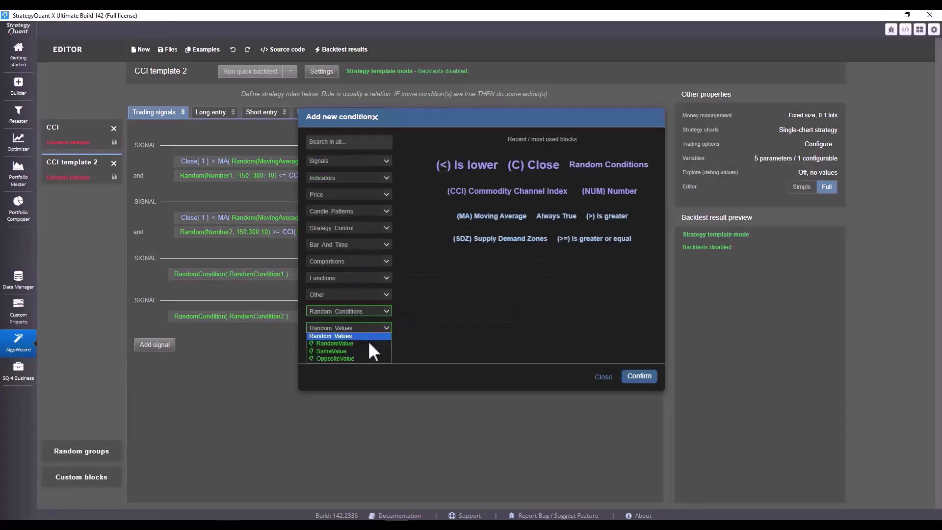
click(372, 346)
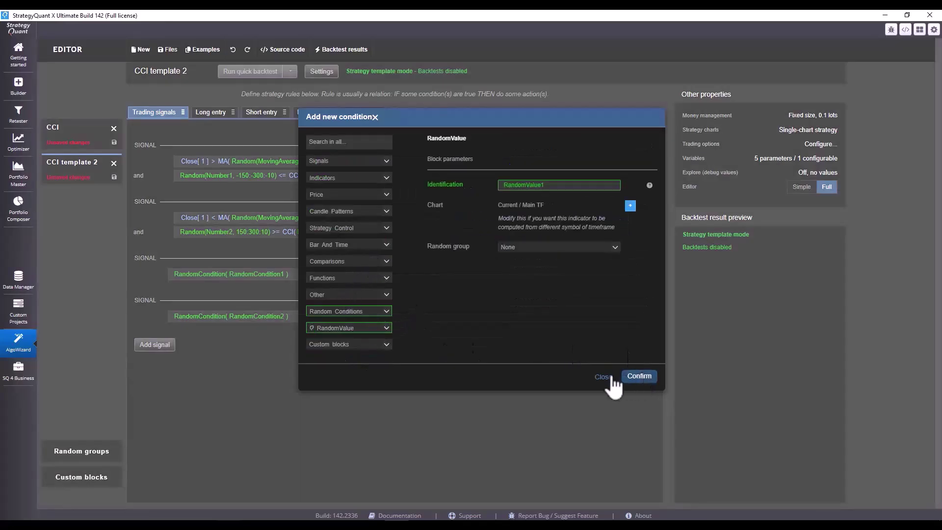
click(640, 375)
double_click(246, 190)
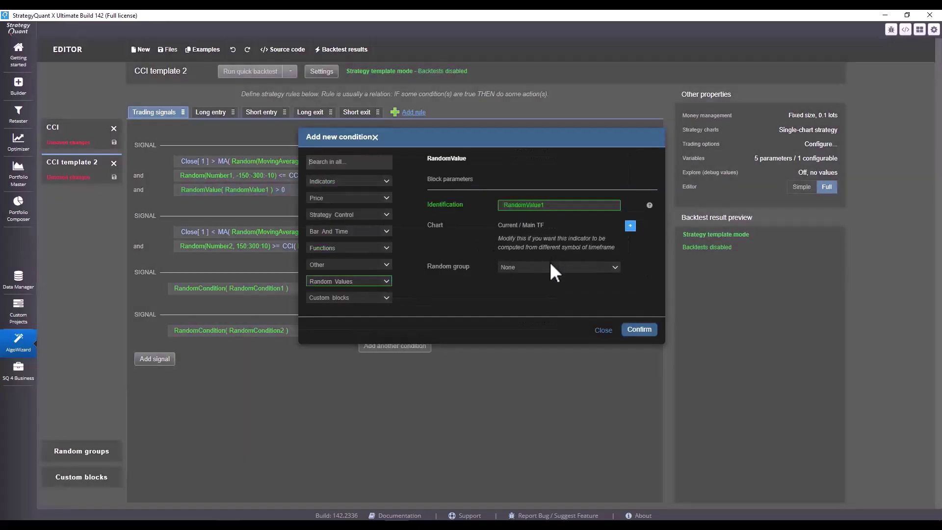
click(550, 265)
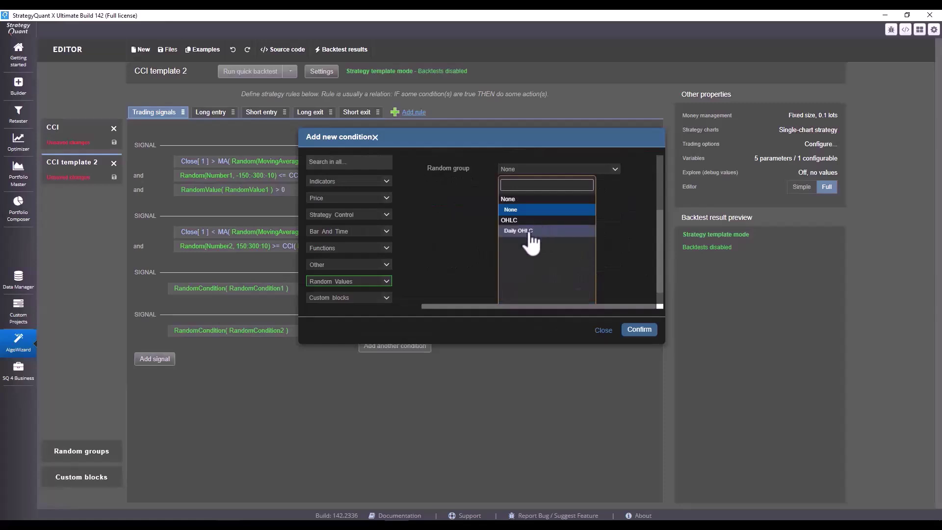
click(529, 232)
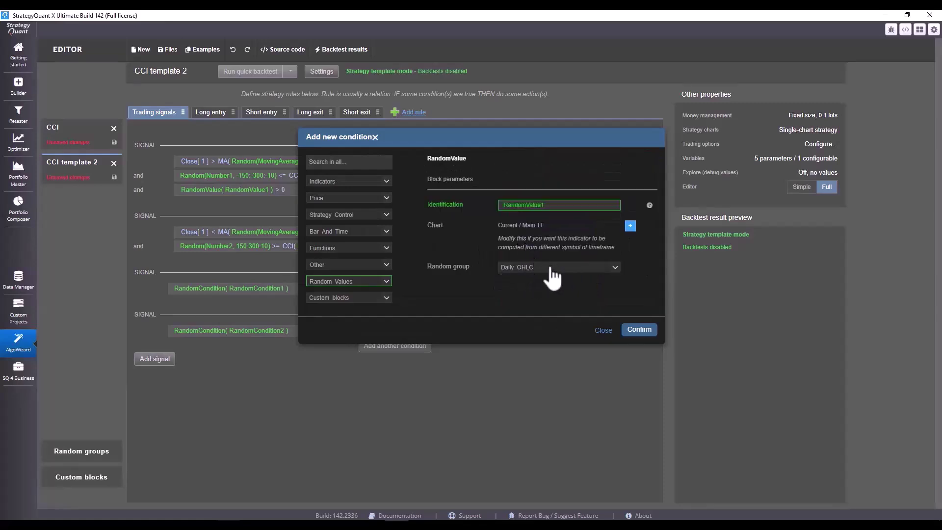
click(648, 329)
- Replace the constant 0 with RandomValue2, also drawn from Daily OHLC
click(289, 191)
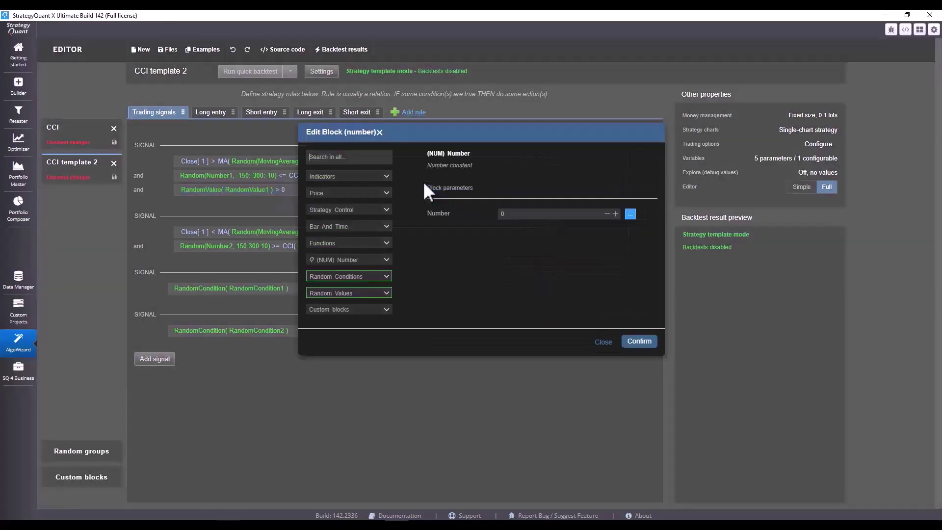
click(352, 292)
click(352, 308)
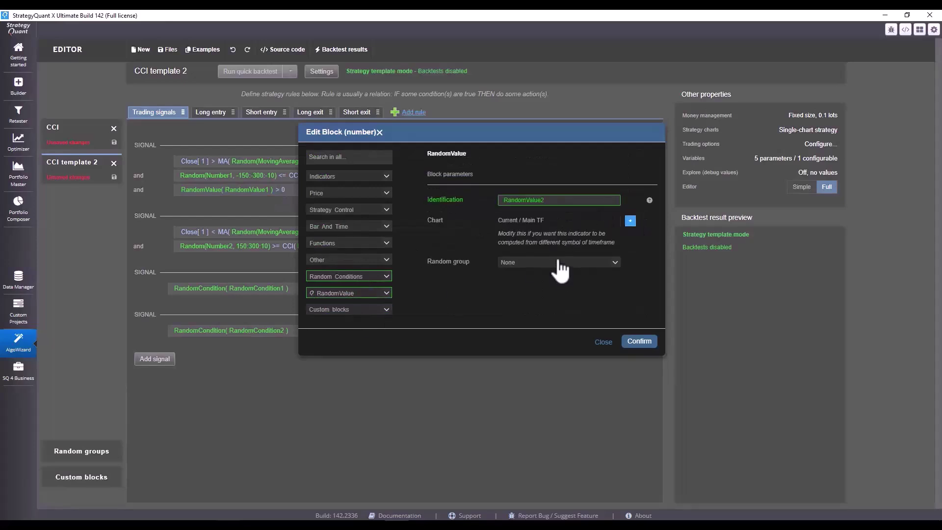
click(525, 318)
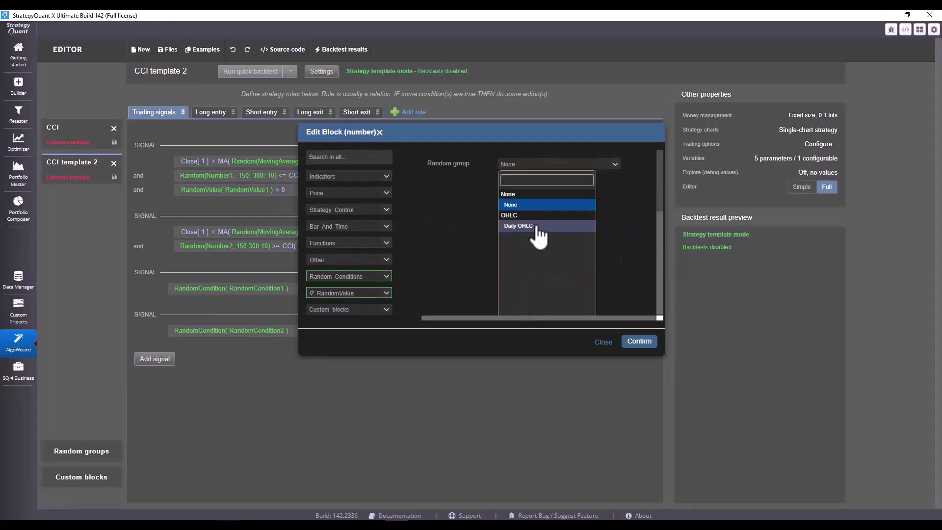
click(519, 225)
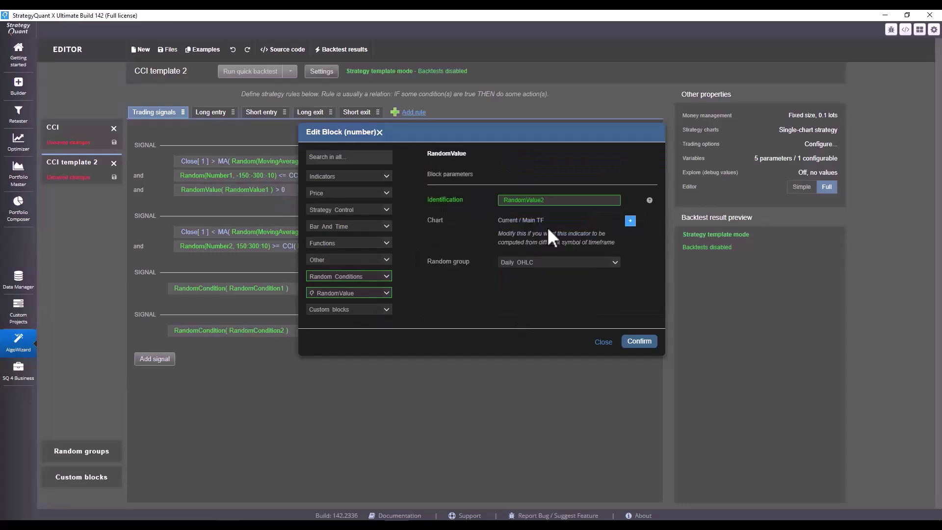
click(639, 342)
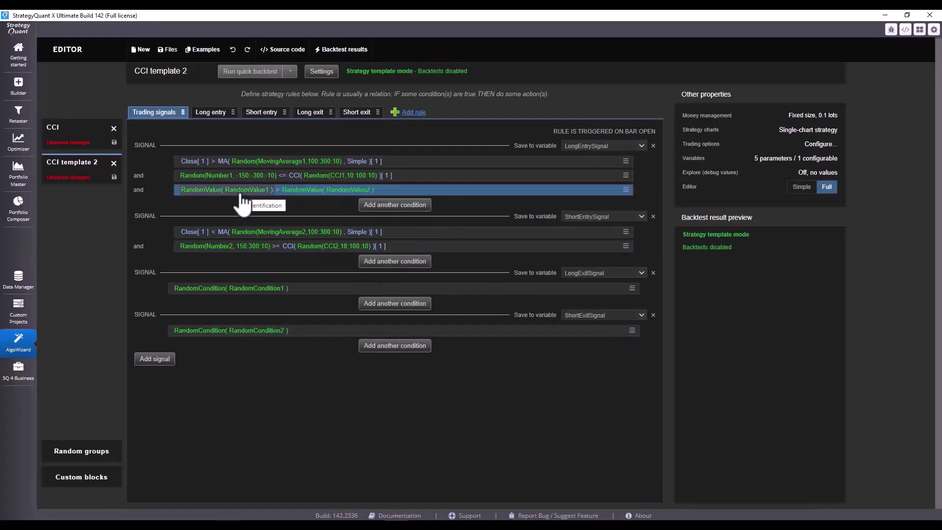
- Add a RandomValue > 0 condition from the Daily OHLC group to the short entry signal
click(93, 458)
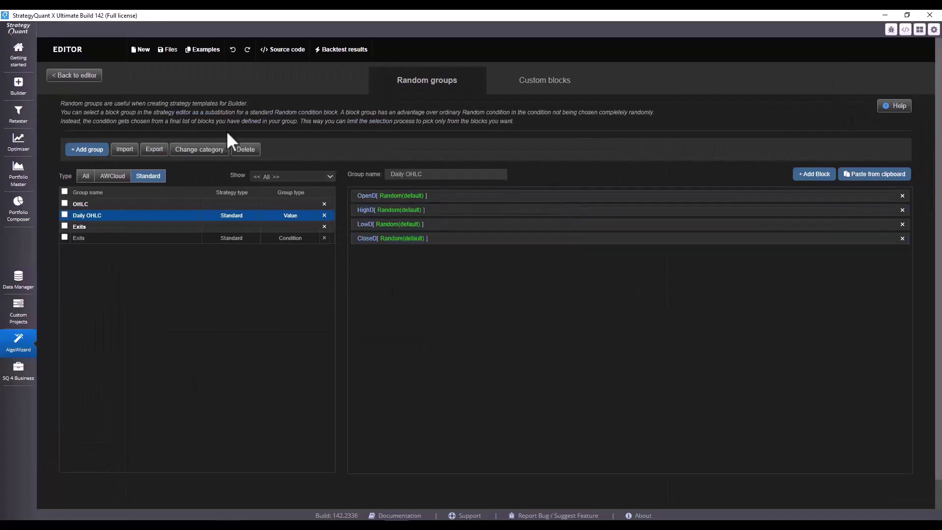
click(75, 75)
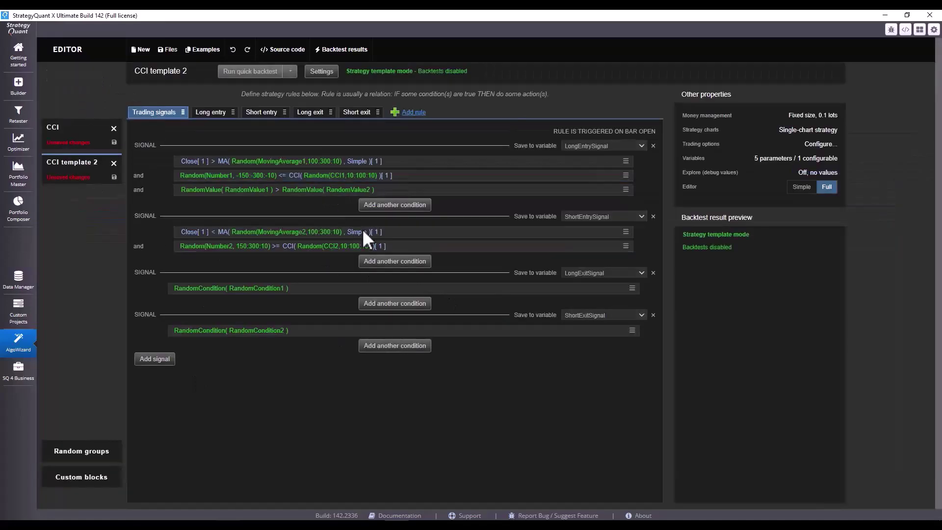
click(395, 262)
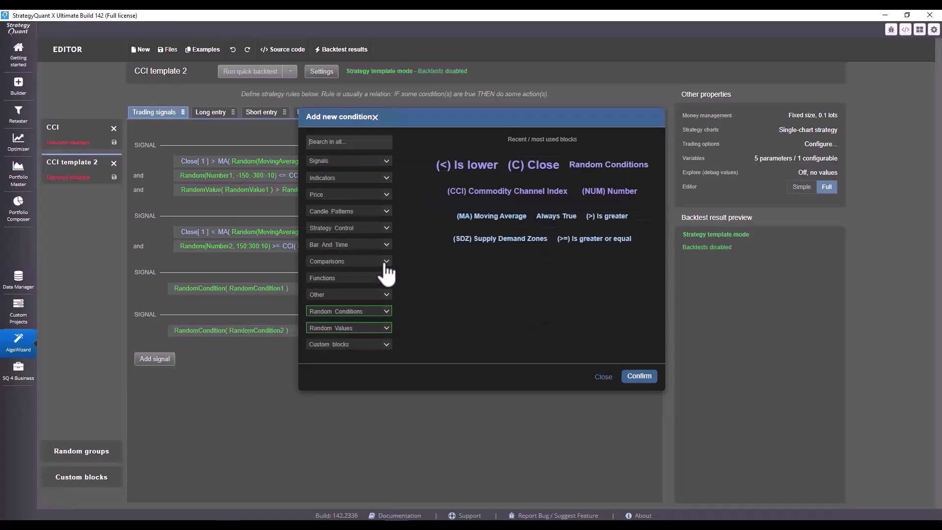
click(358, 334)
click(359, 344)
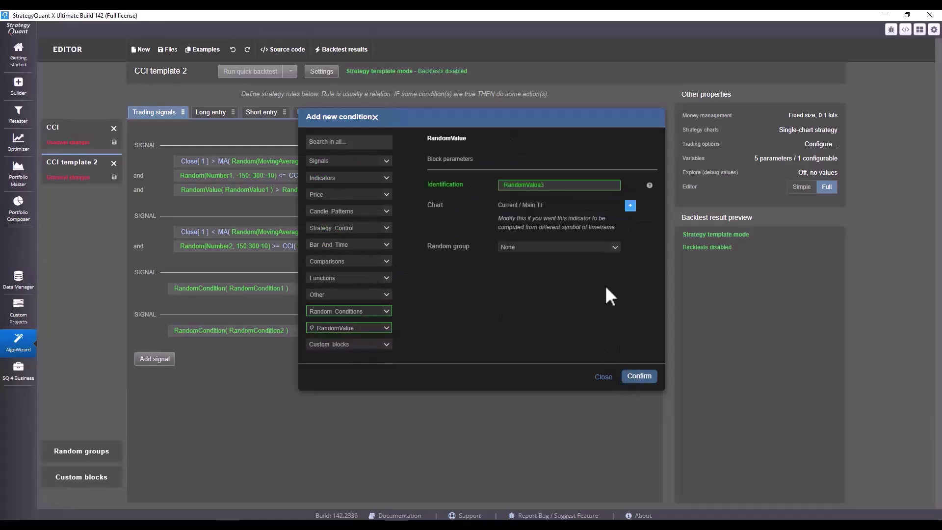
click(589, 247)
click(584, 309)
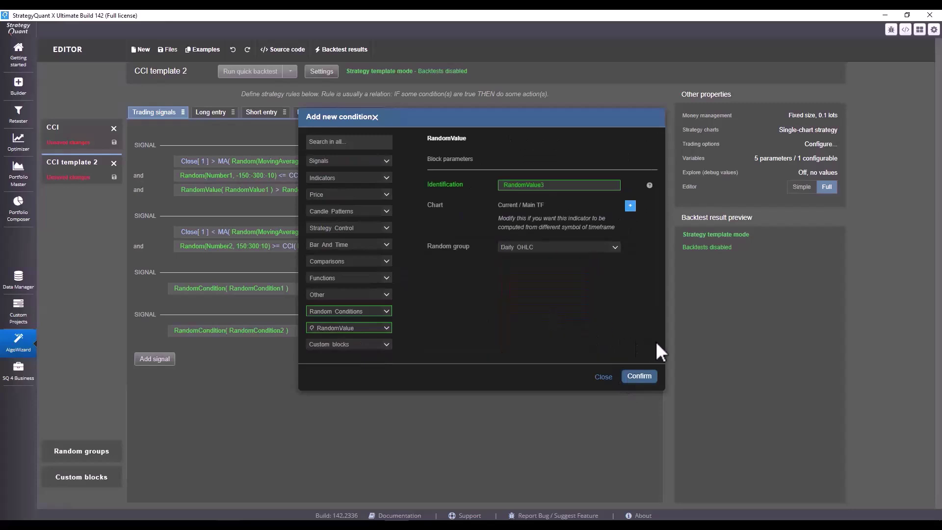
click(638, 376)
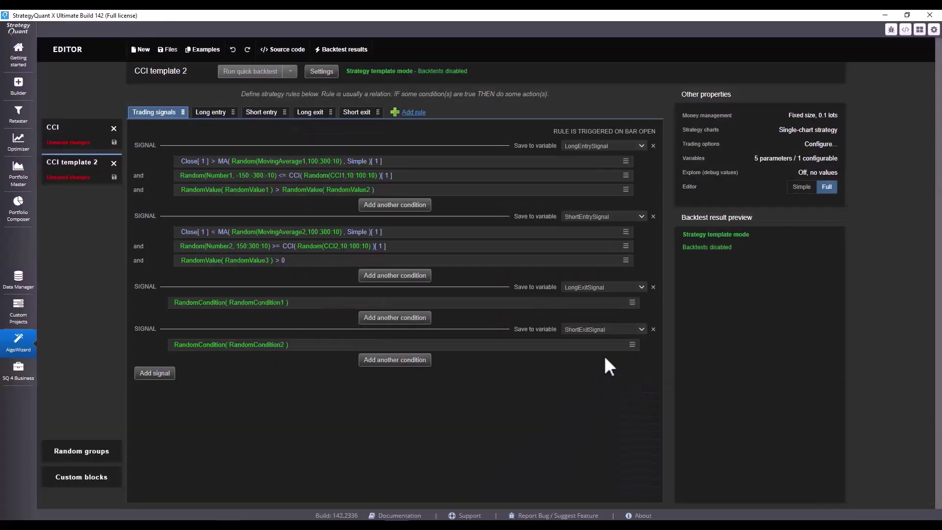
- Replace the condition's constant 0 with a second Daily OHLC RandomValue
click(468, 251)
click(364, 294)
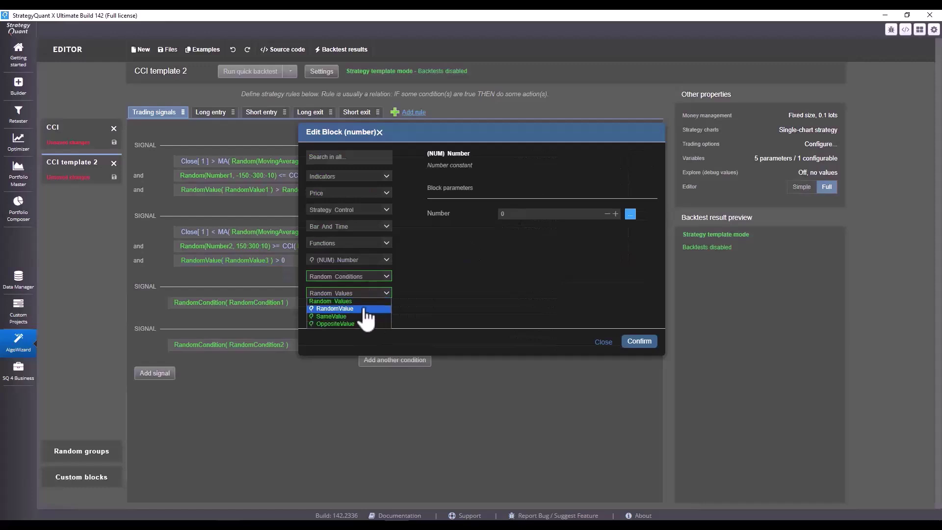
click(365, 309)
click(545, 263)
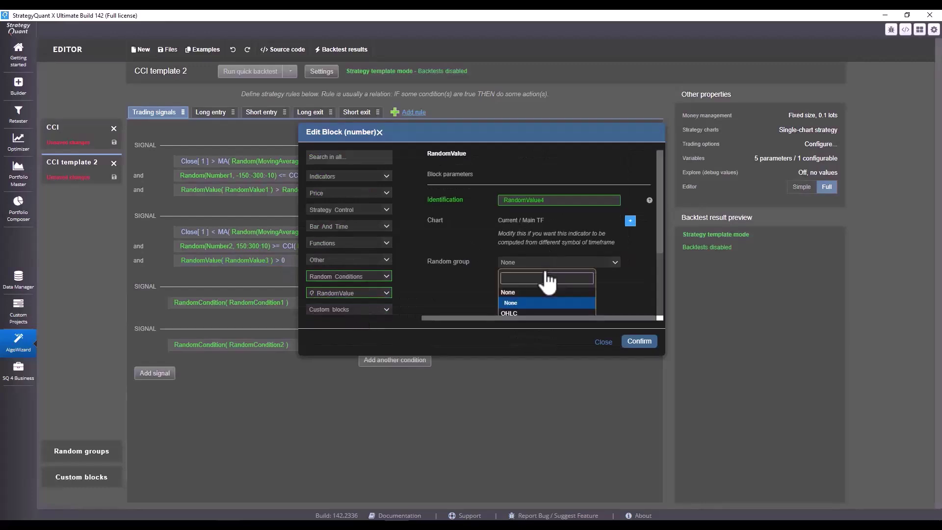
click(534, 225)
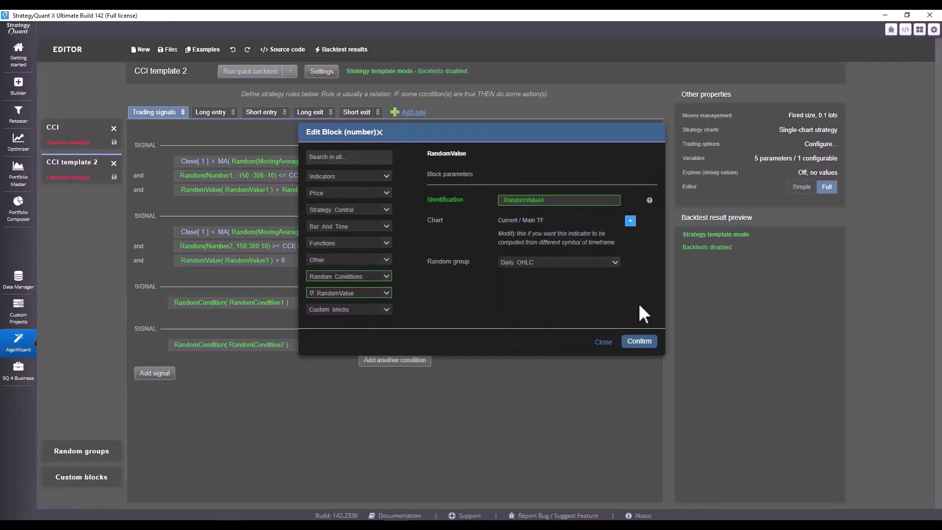
click(366, 294)
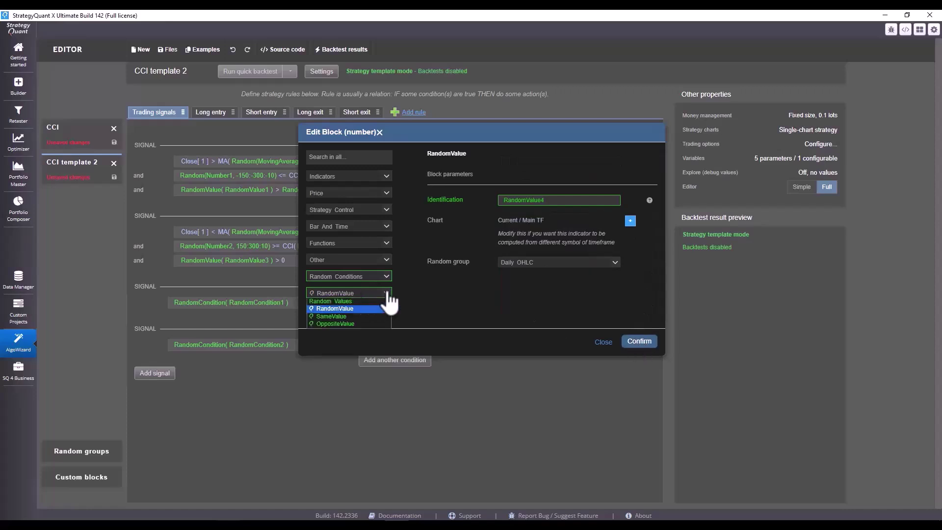
click(388, 294)
click(636, 341)
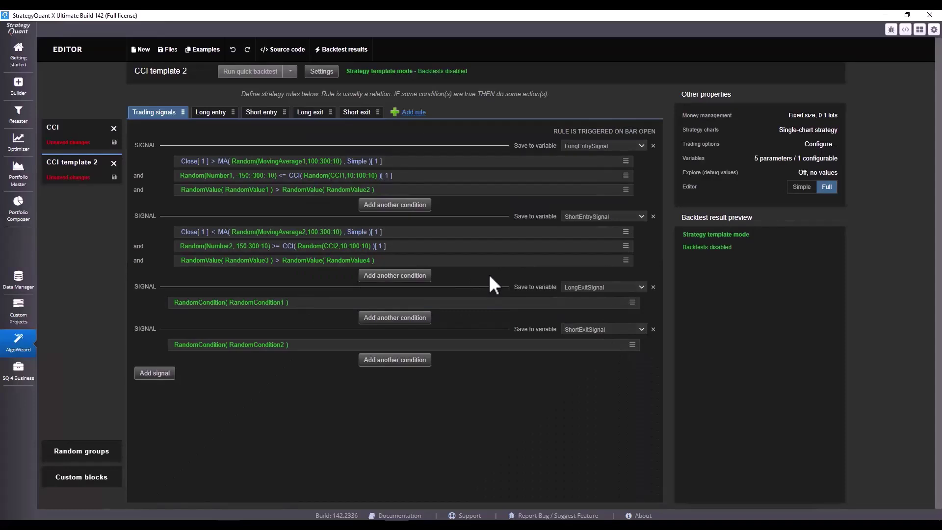
- Change the short condition's operator to (<) Is lower
double_click(282, 262)
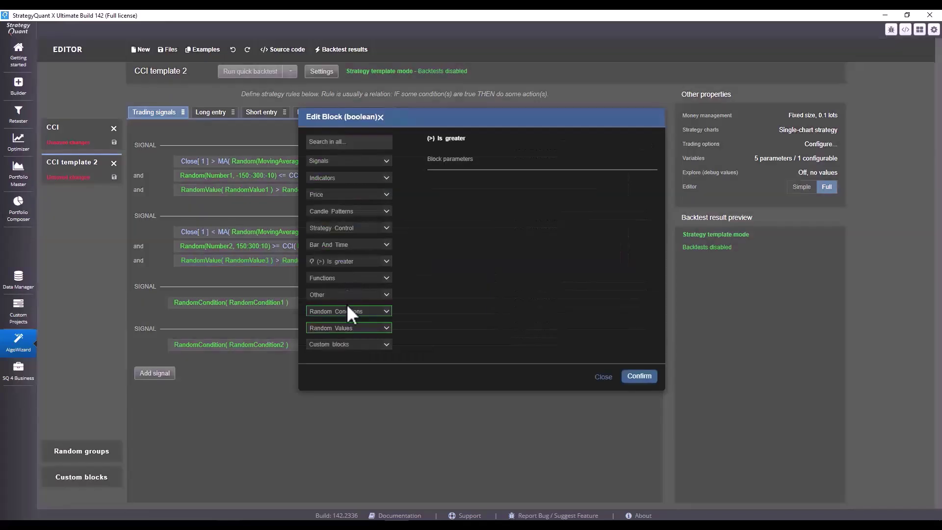
click(363, 264)
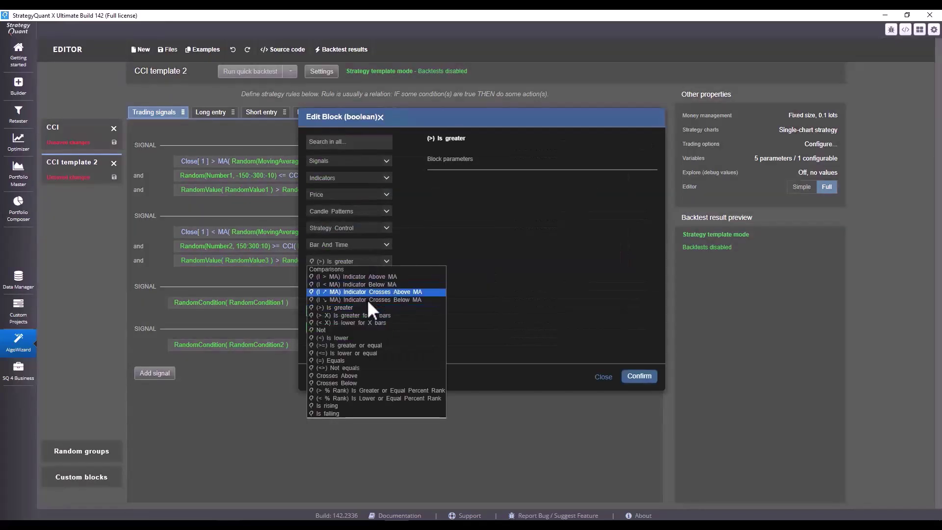
click(361, 339)
click(639, 377)
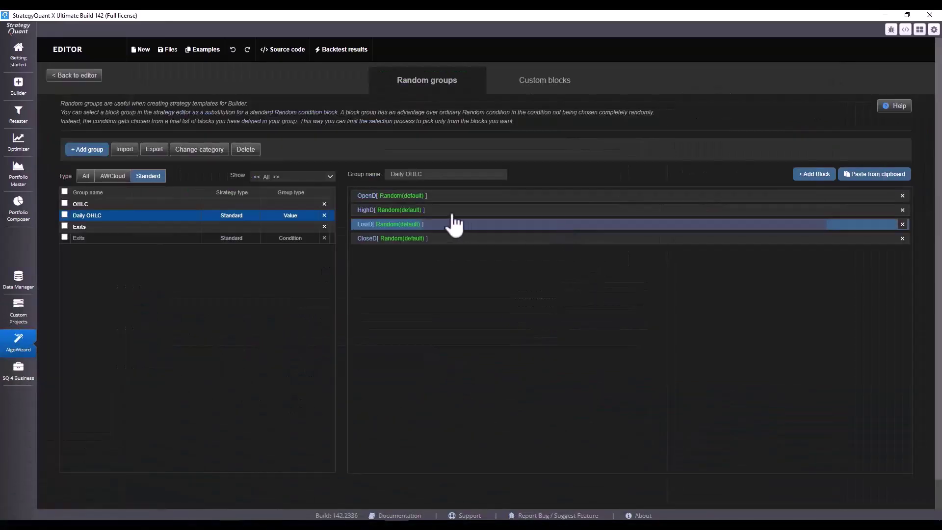
- Inspect the Exits group's day-of-week and ATR blocks, then go back to the rules editor
click(172, 237)
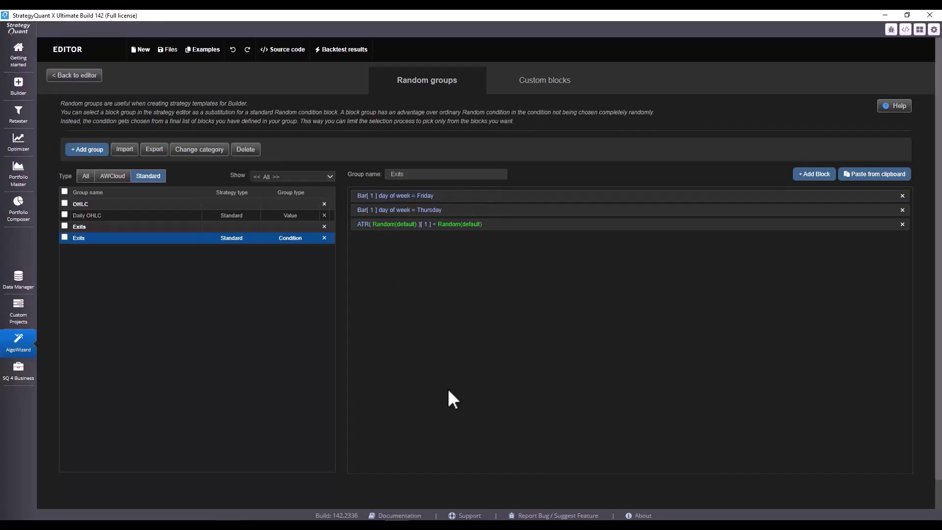
click(75, 76)
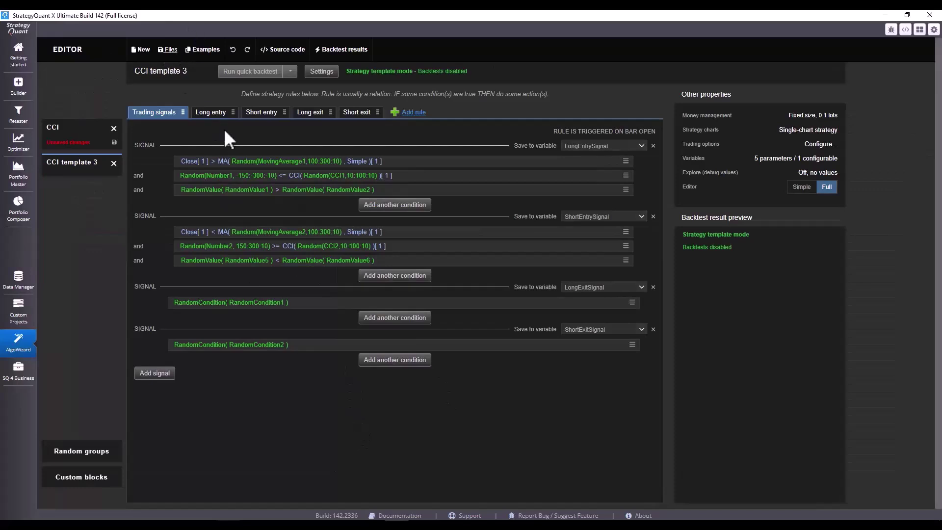
- Save the strategy via Save as under the name 'CCI template rg'
click(167, 49)
click(172, 121)
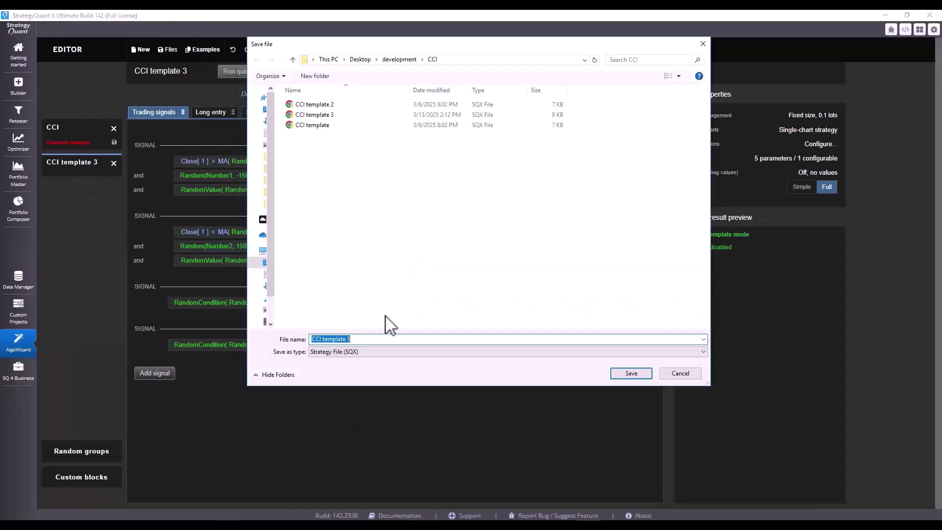
click(373, 339)
key(BackSpace)
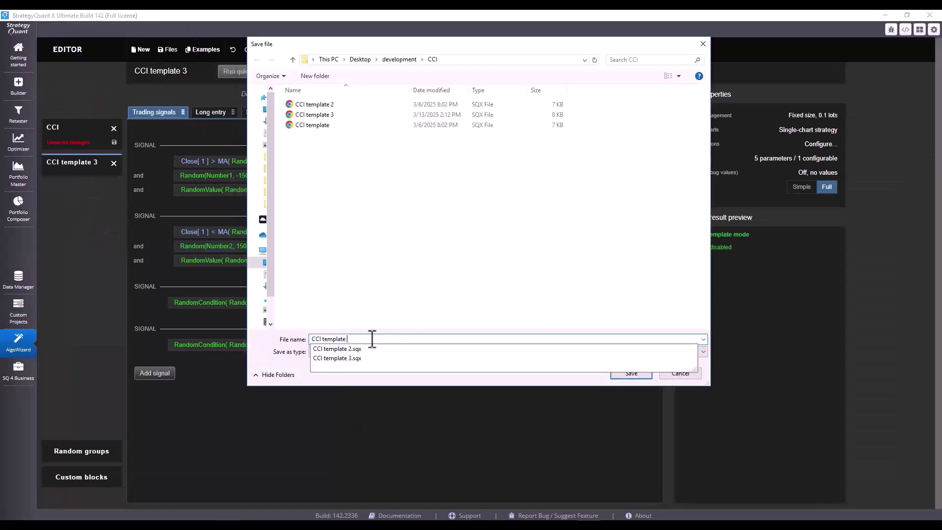
text(ran)
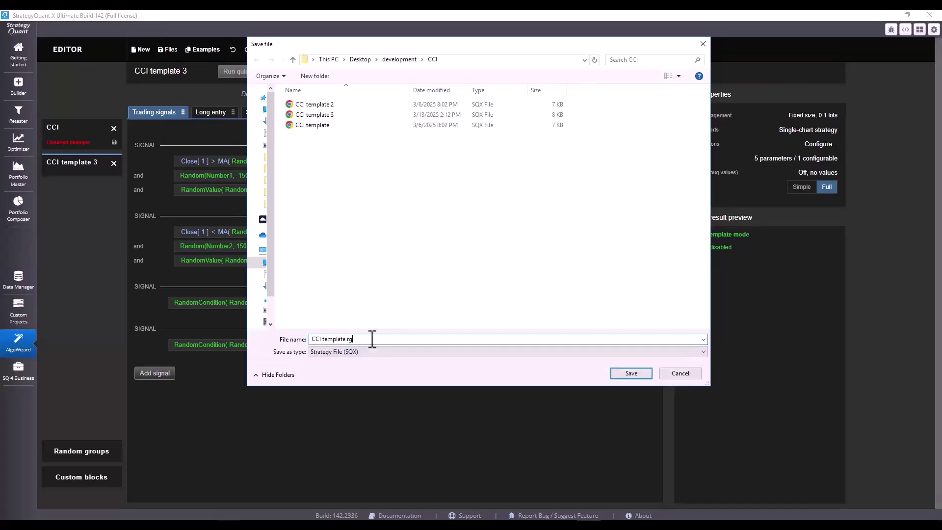
key(Return)
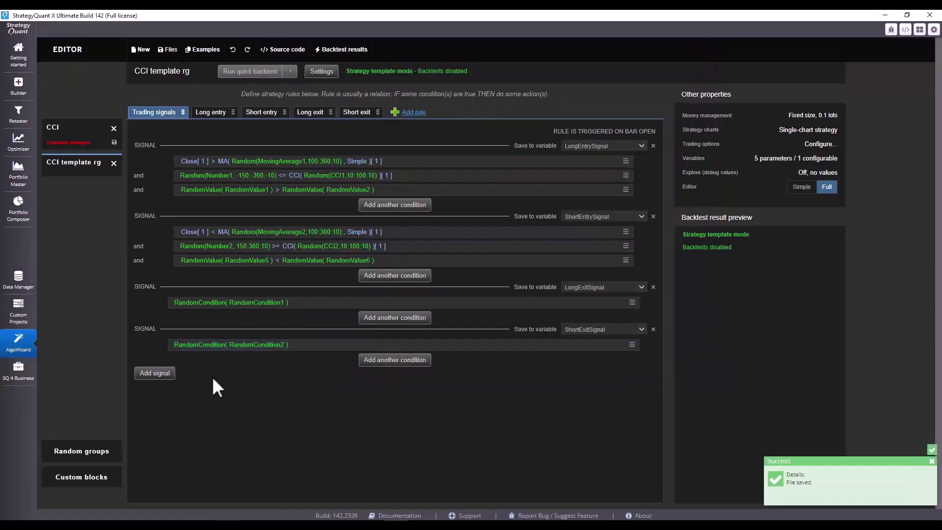
- Clear all strategies from the CCI template project's results databank
click(18, 309)
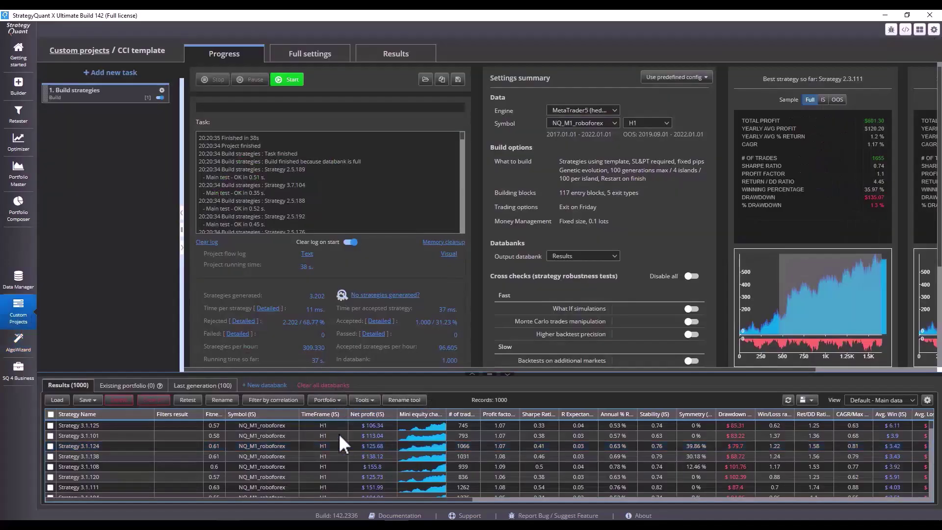
click(164, 402)
key(Return)
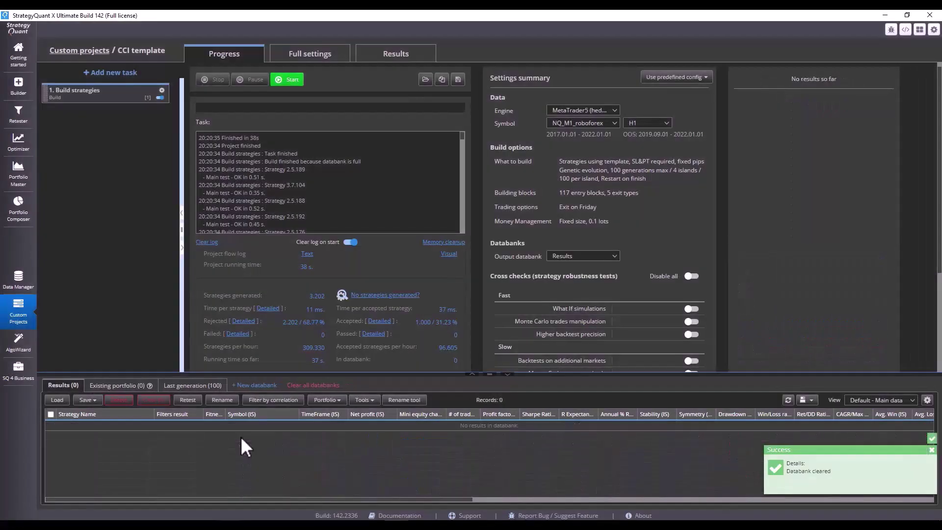
- Load 'CCI template rg' as the build's strategy template in Full settings
click(314, 53)
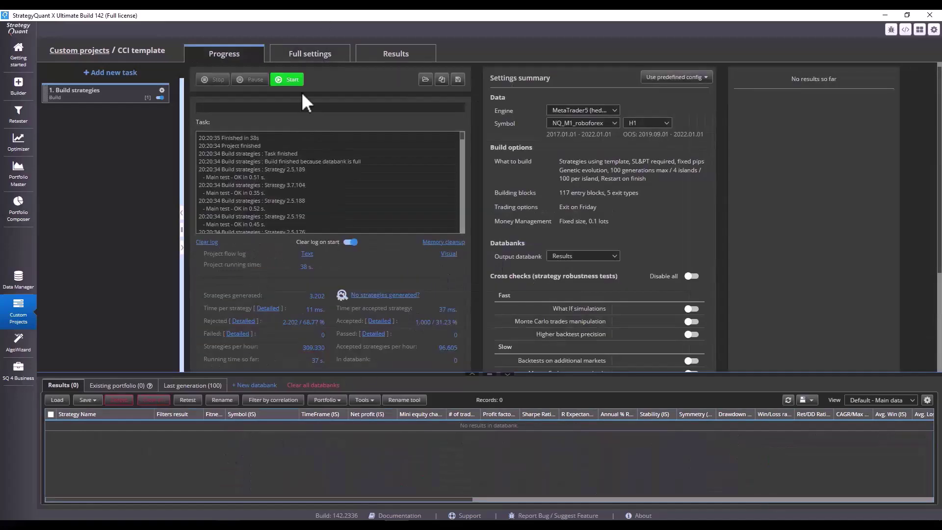
click(312, 56)
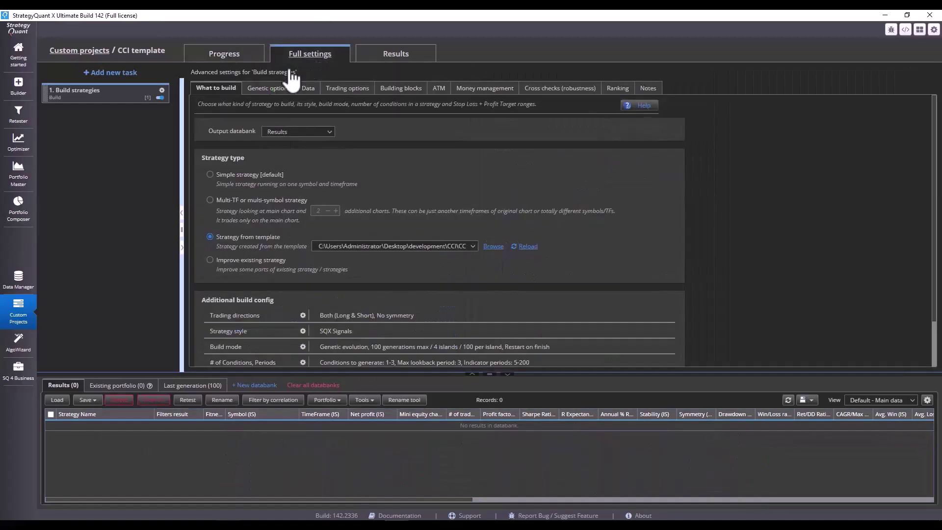
click(493, 246)
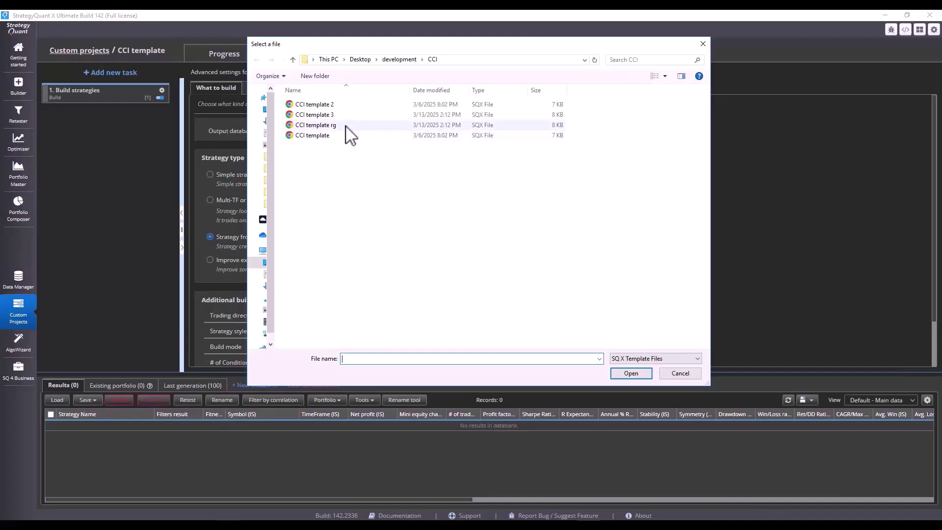
double_click(346, 125)
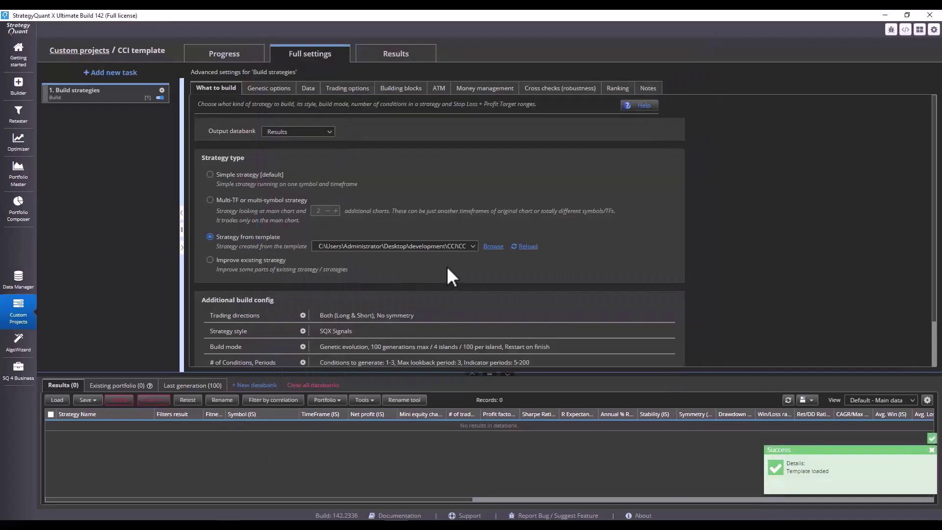
scroll(446, 266, down, 1)
scroll(443, 265, up, 1)
click(282, 89)
click(309, 89)
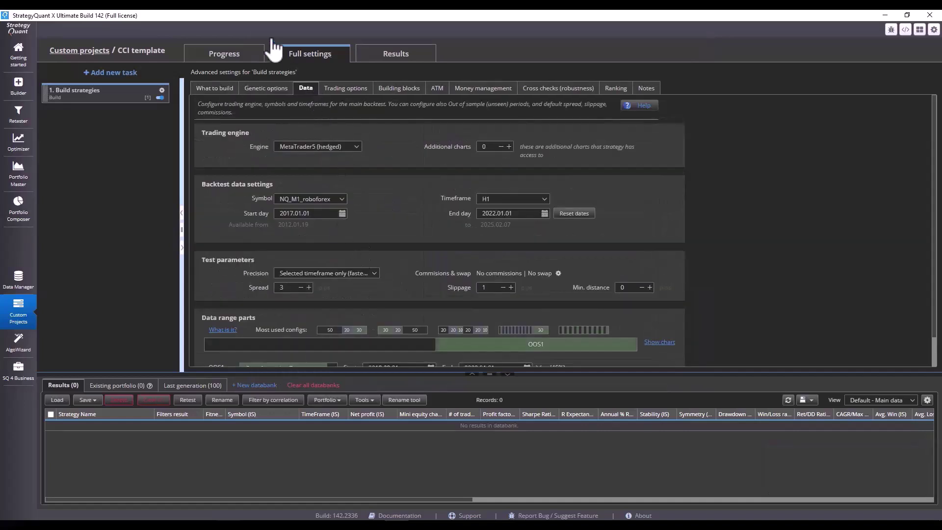
- Let the build fill the databank with 1000 strategies, then view Strategy 2.2.112's equity curve
click(239, 57)
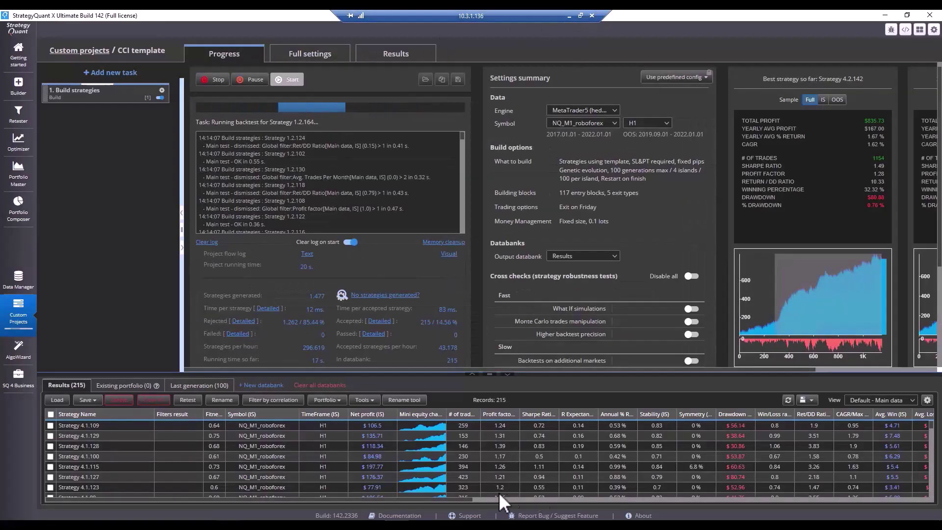
click(562, 425)
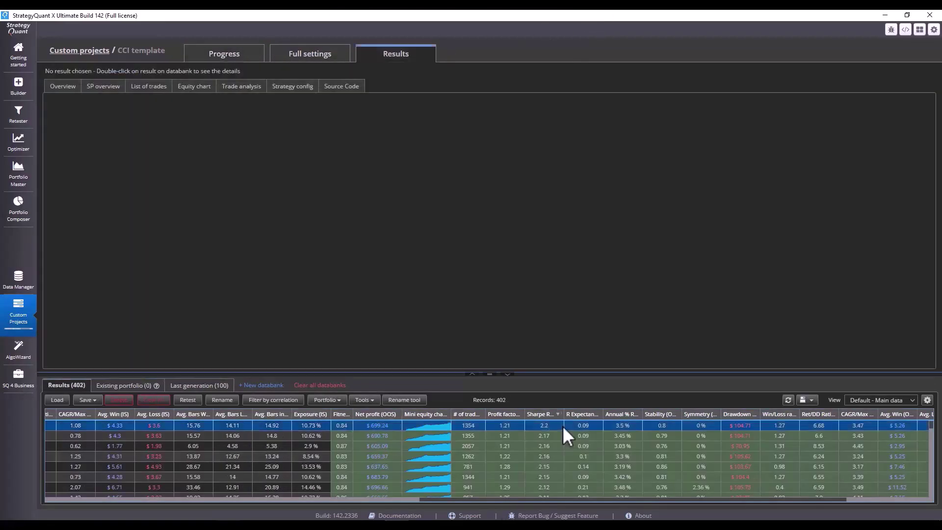
double_click(562, 426)
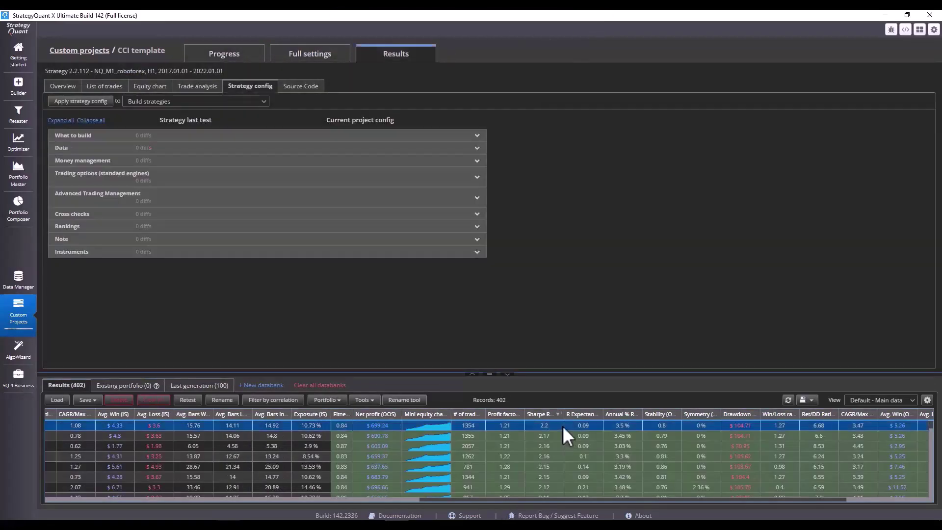
click(152, 86)
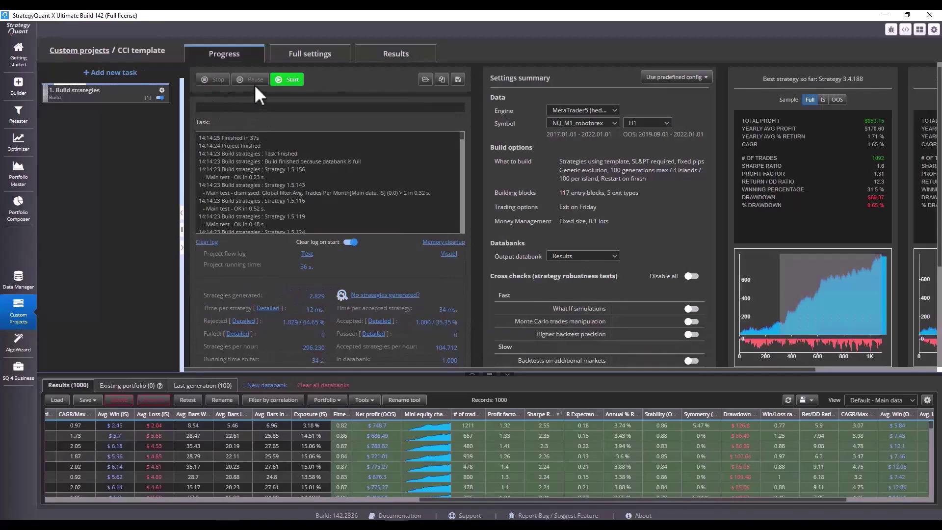
scroll(221, 505, left, 10)
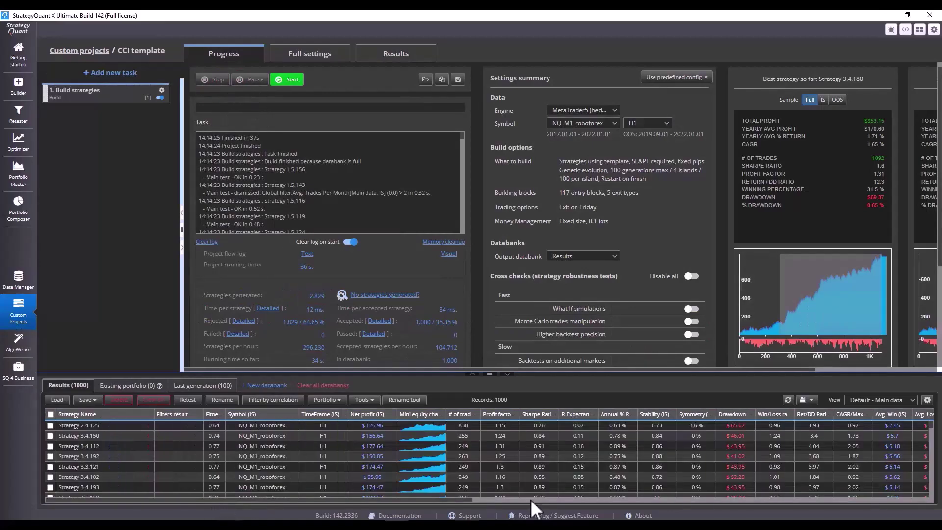
- Open Strategy 2.4.125's pseudo code and highlight its HighDaily/CloseDaily entry conditions
scroll(530, 499, right, 10)
double_click(514, 424)
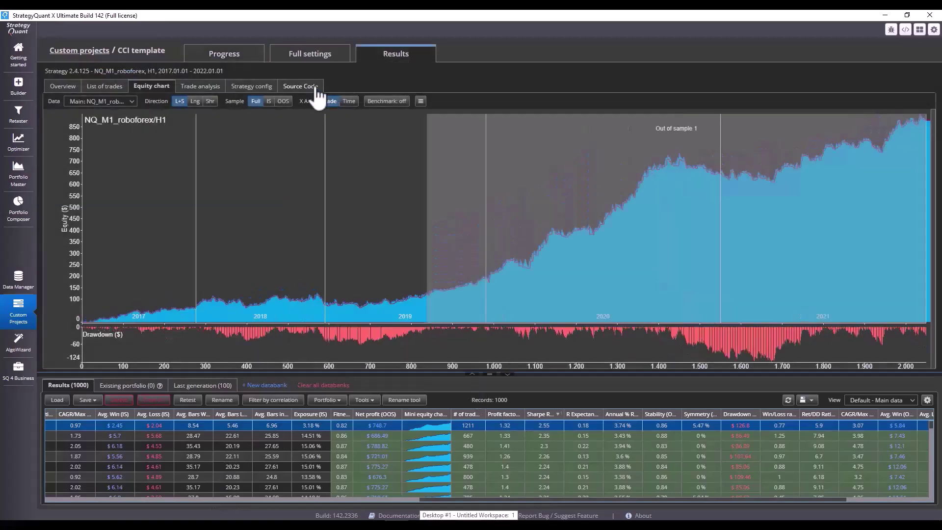
click(300, 87)
scroll(467, 210, down, 5)
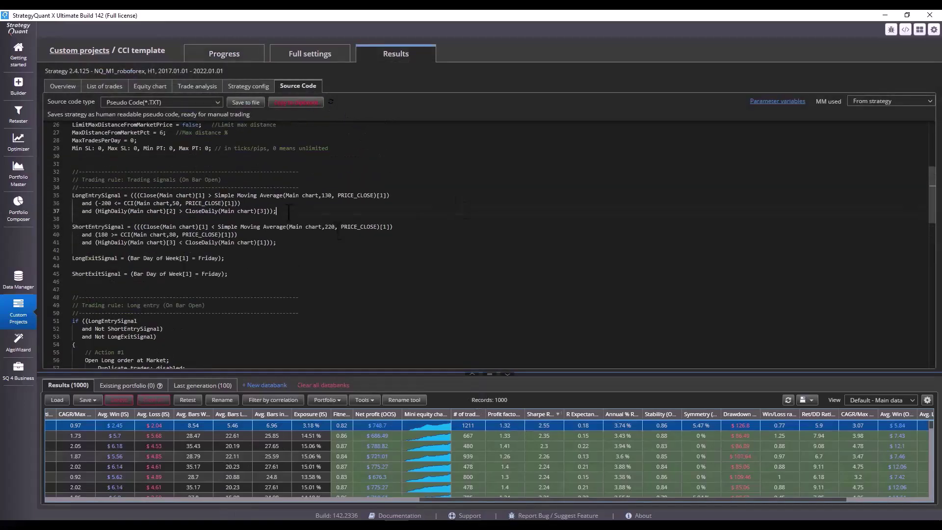
drag(288, 212, 119, 211)
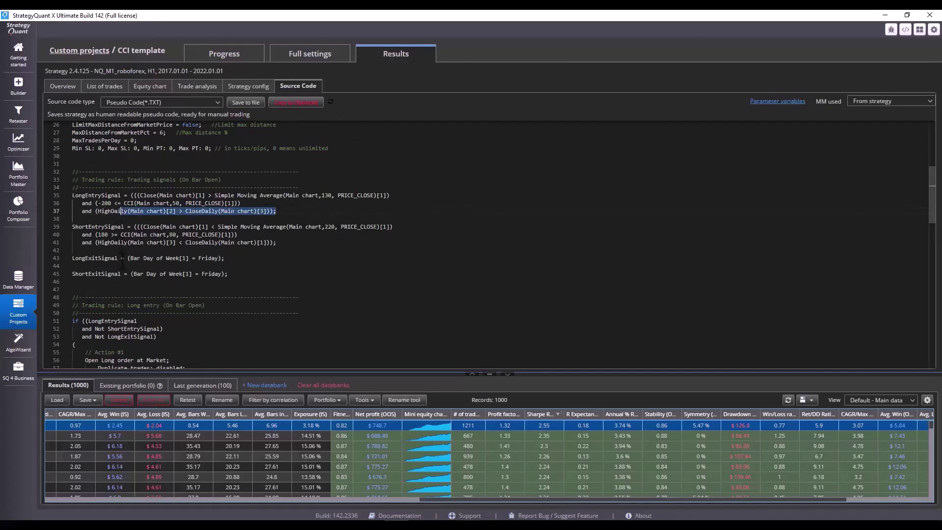
drag(97, 243, 205, 243)
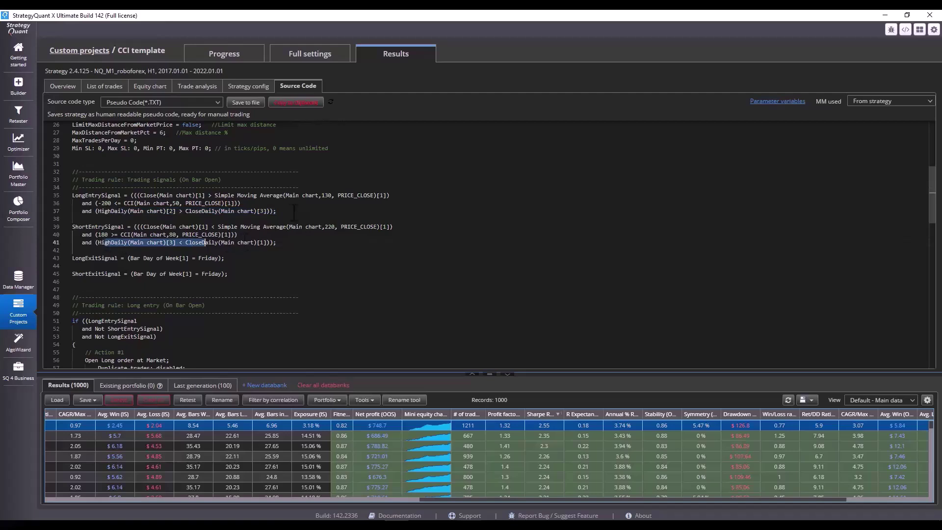
triple_click(294, 212)
click(292, 242)
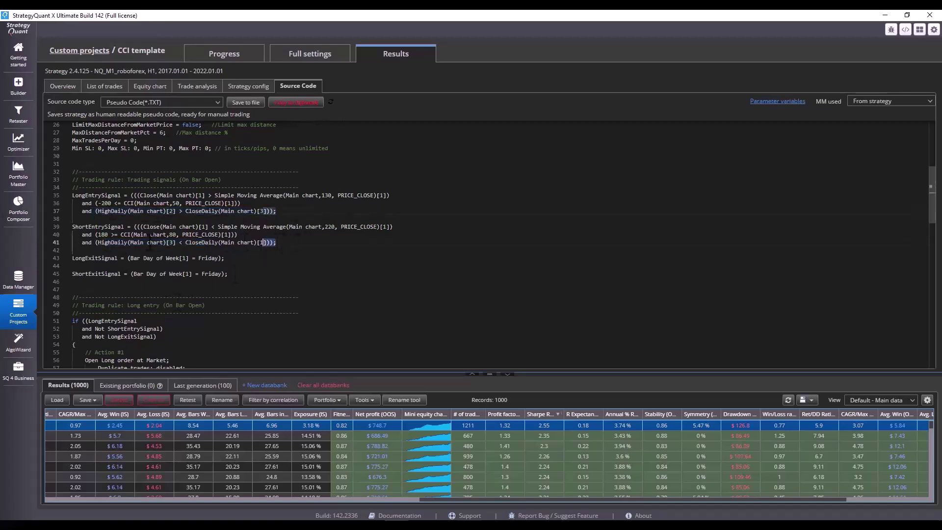
drag(263, 242, 224, 258)
scroll(256, 286, down, 12)
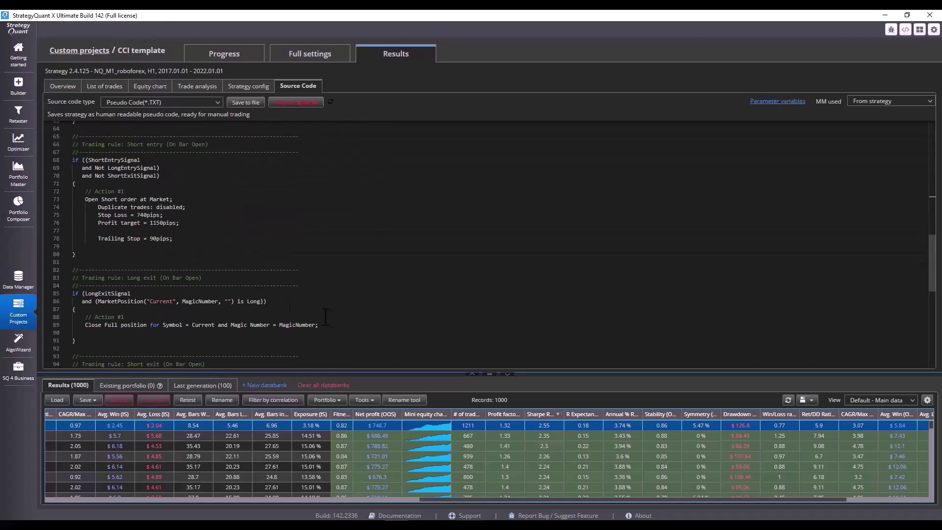
scroll(261, 295, up, 6)
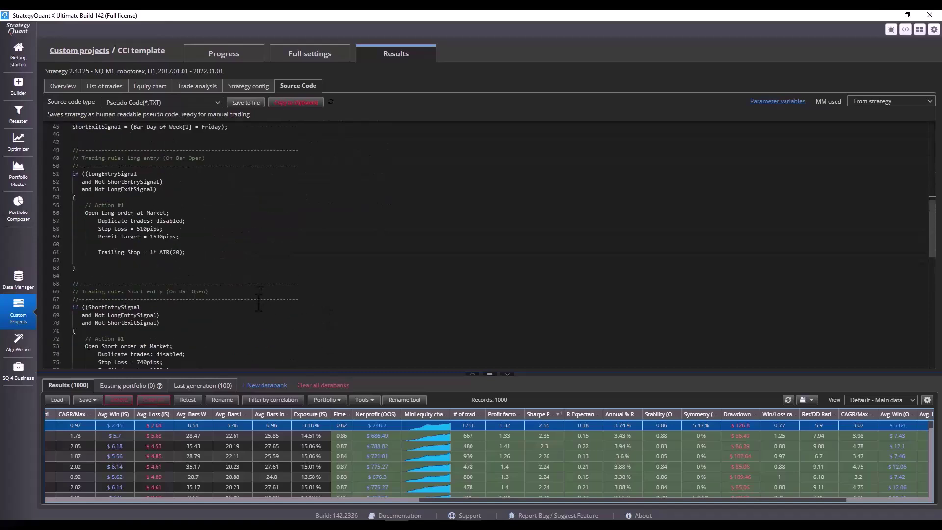
scroll(237, 219, up, 4)
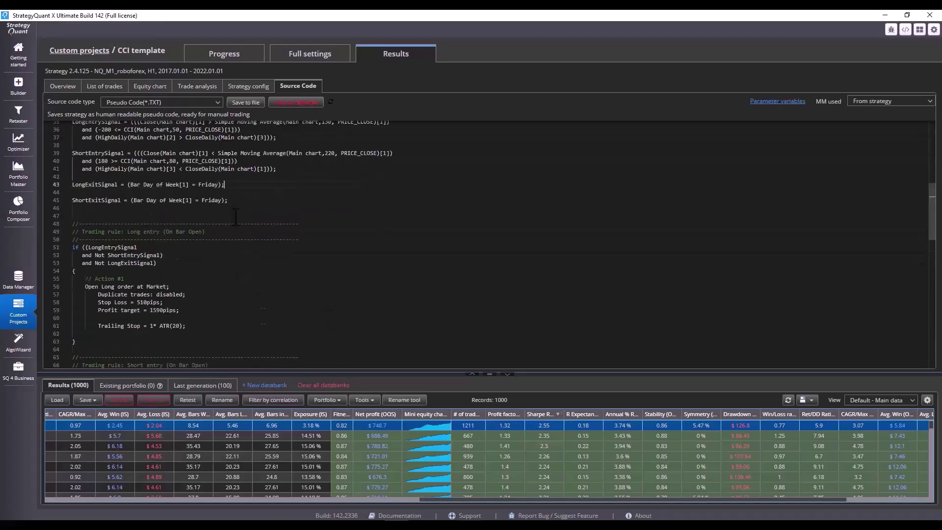
- View Strategy 3.4.112's equity chart, then switch to the Progress tab
click(150, 86)
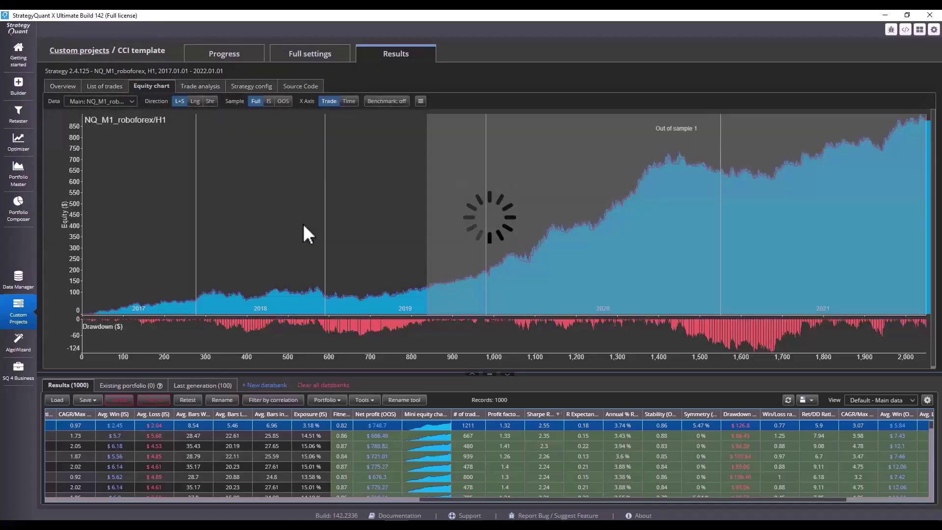
click(524, 444)
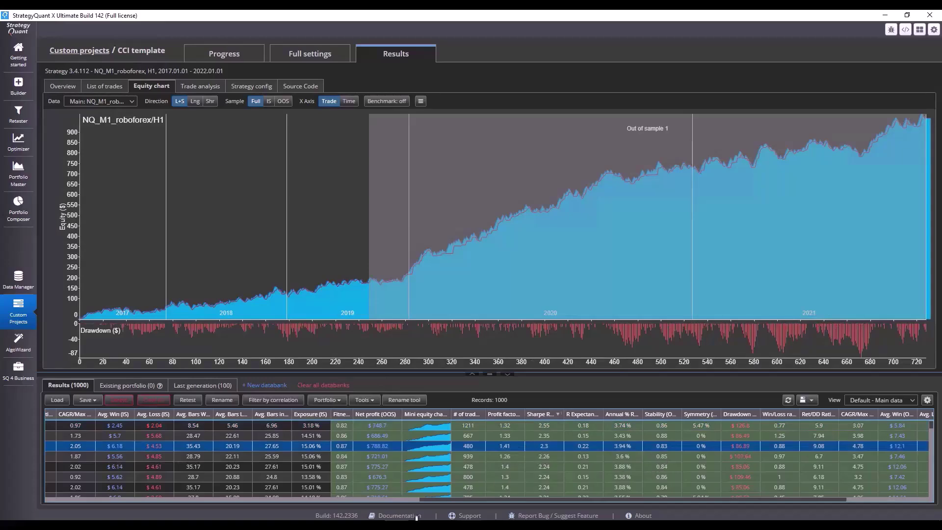
click(413, 499)
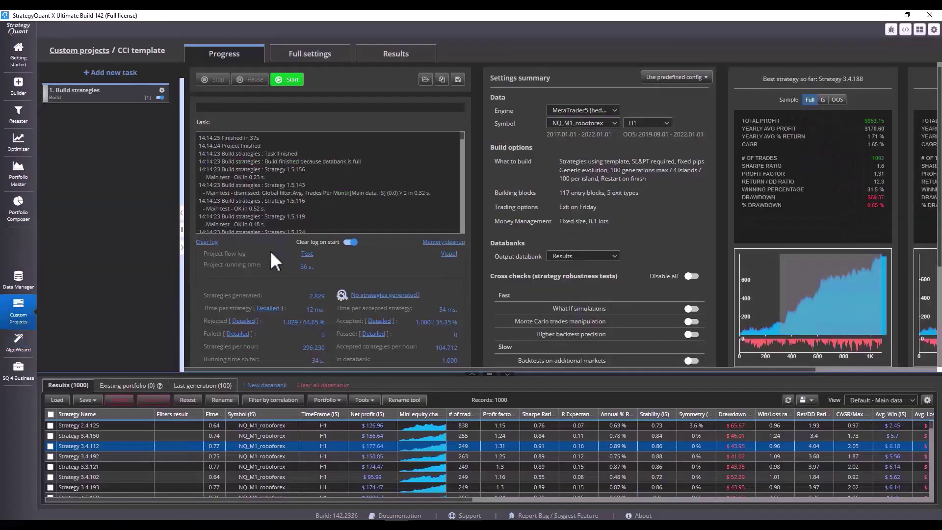
scroll(349, 199, up, 1)
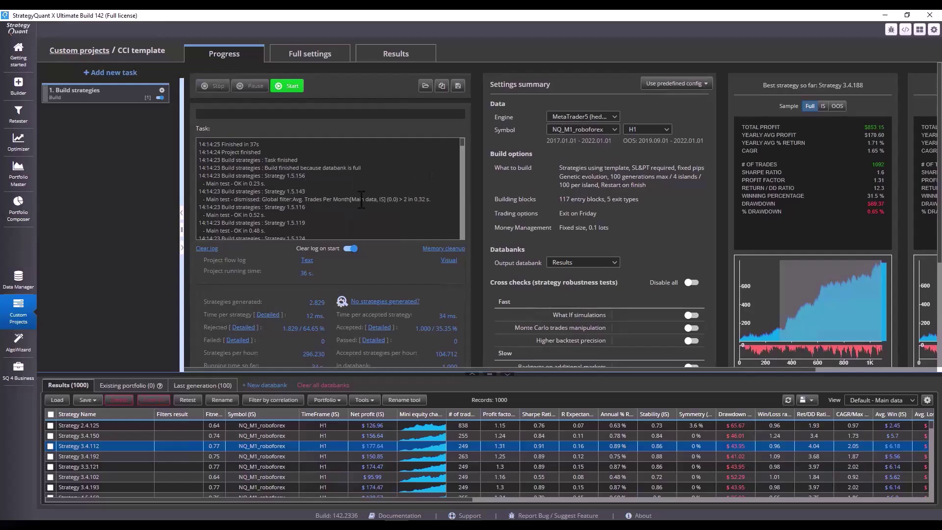
click(18, 341)
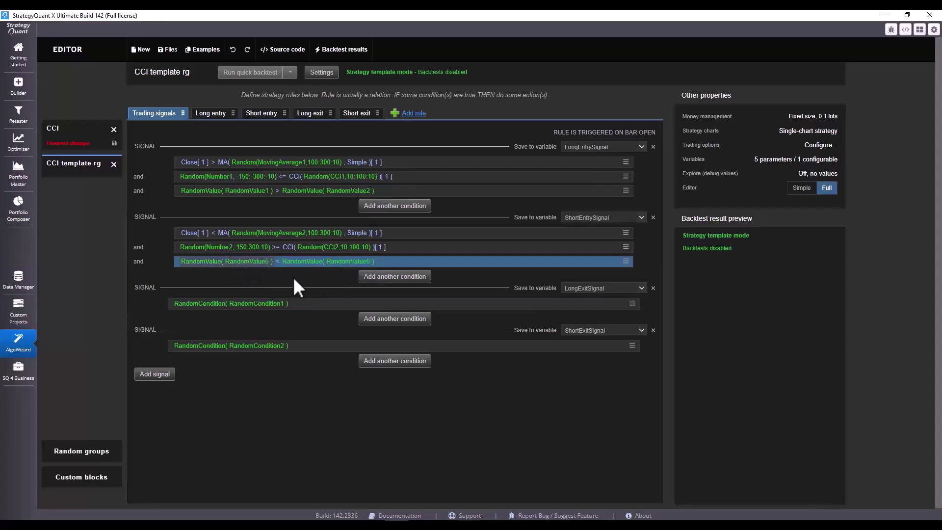
click(293, 261)
click(579, 205)
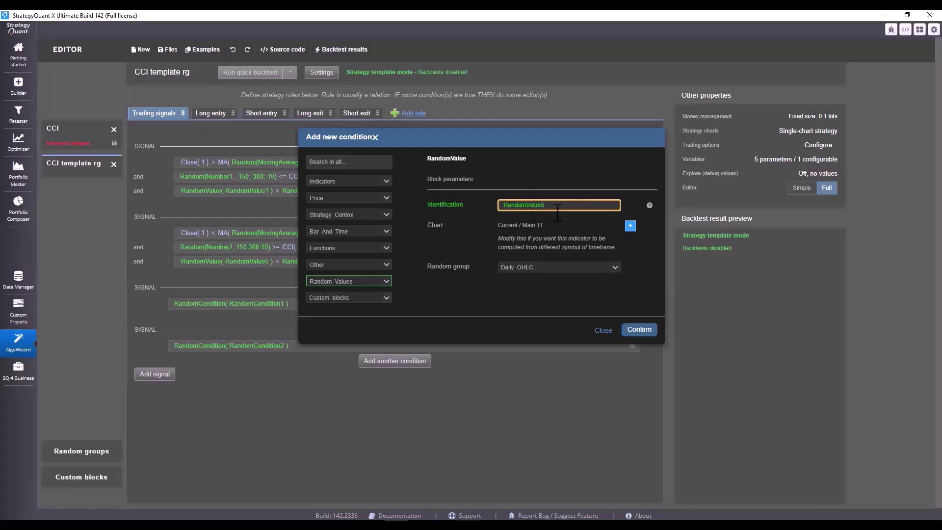
click(603, 331)
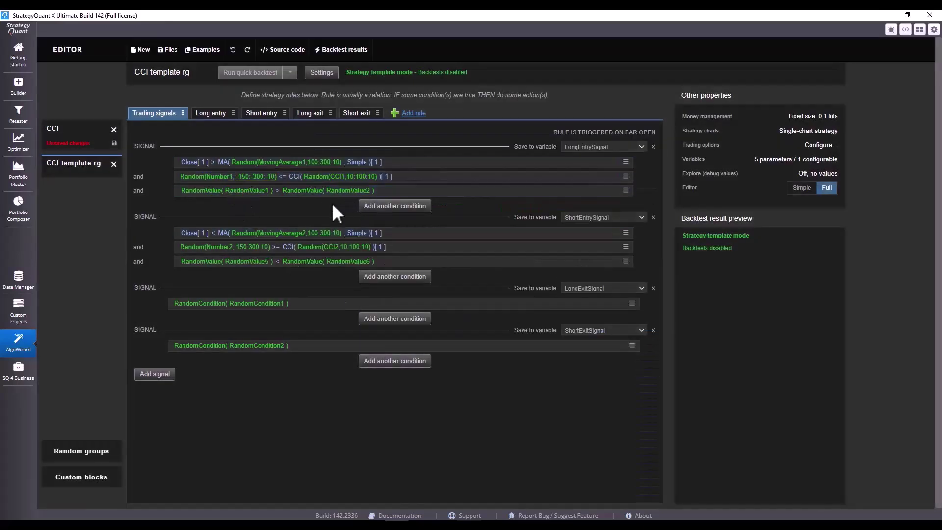
- Highlight the 'because databank is full' log line, then reopen the CCI template rg rules in AlgoWizard
click(18, 311)
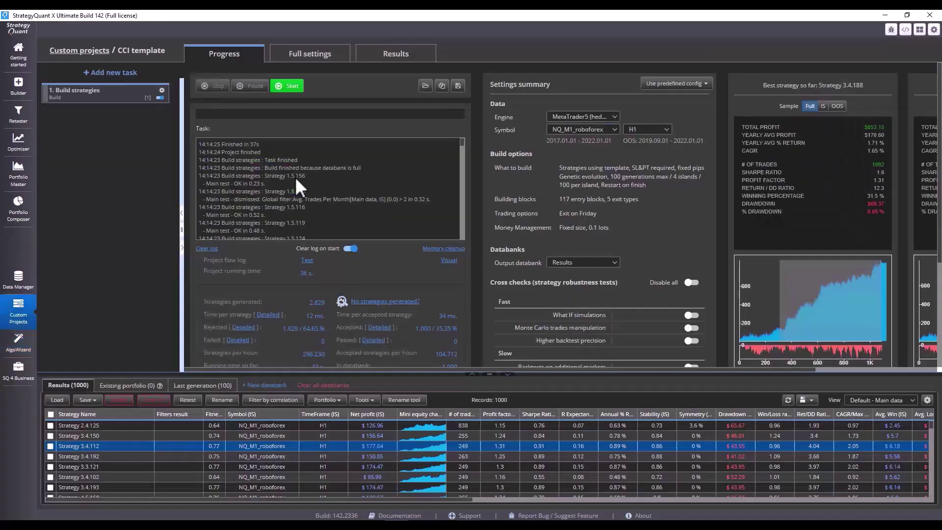
drag(300, 168, 361, 168)
click(18, 344)
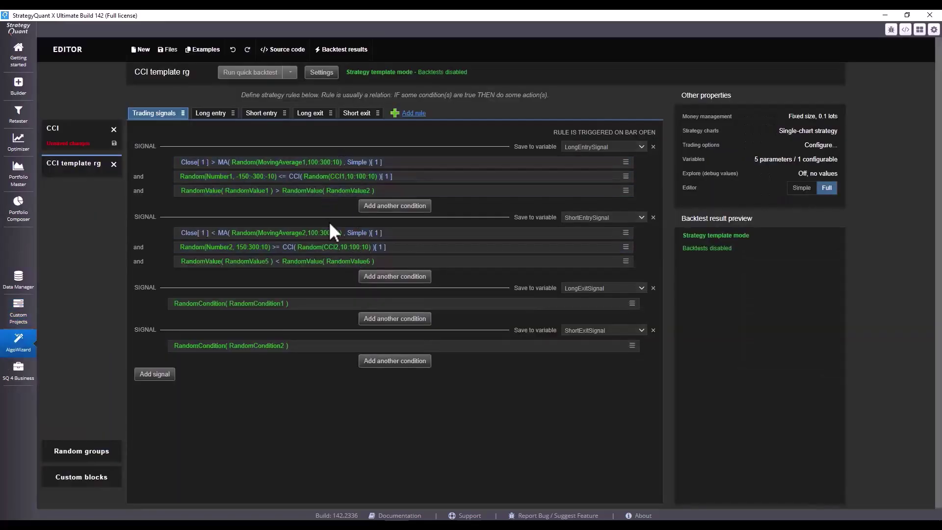
click(373, 261)
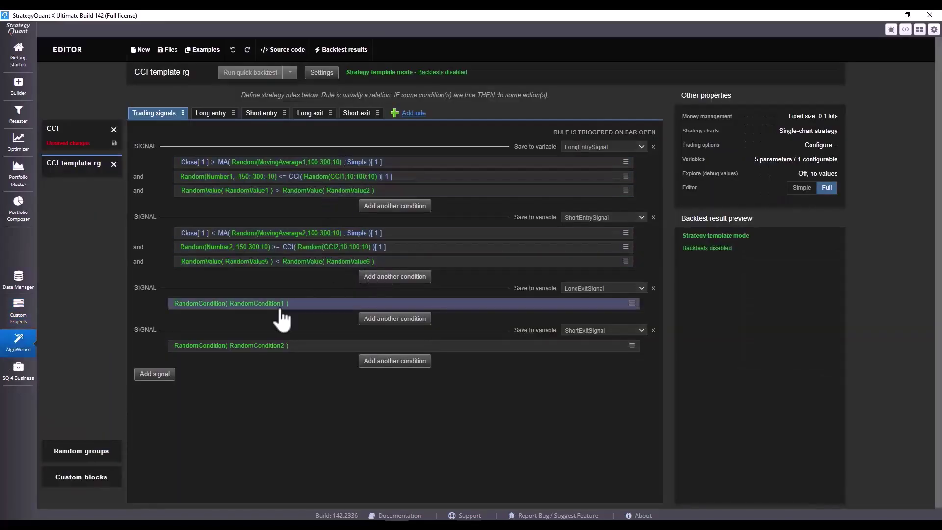